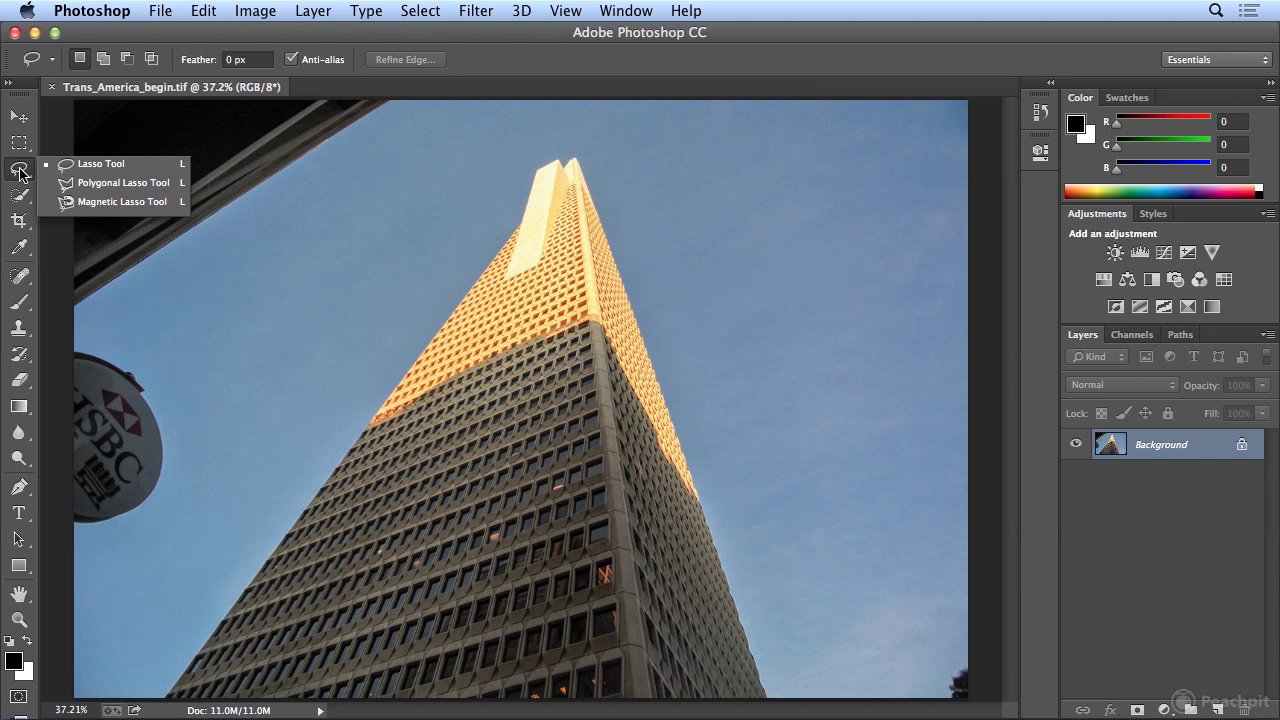
Draw a freehand Lasso selection around the small dark treetop in the photo's lower-right corner.
left_click(102, 166)
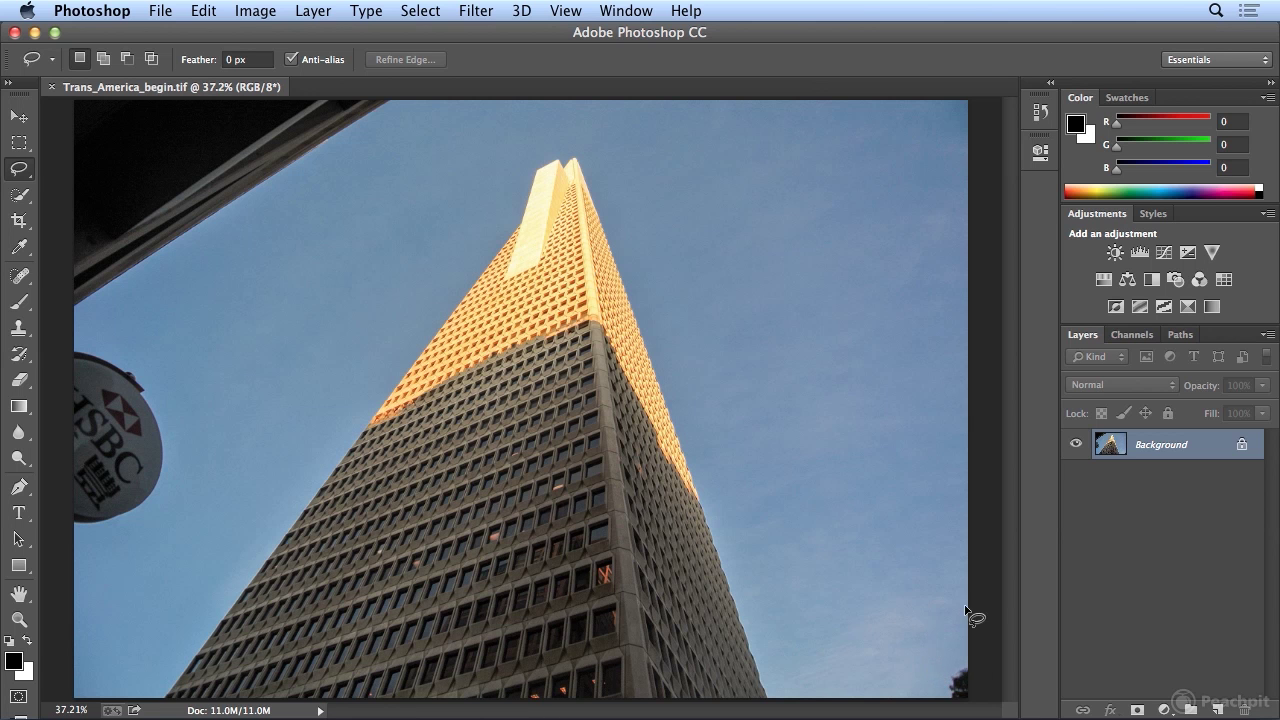
mouse_move(952, 644)
left_mouse_down()
mouse_move(901, 691)
mouse_move(1031, 696)
mouse_move(999, 651)
mouse_move(952, 645)
left_mouse_up()
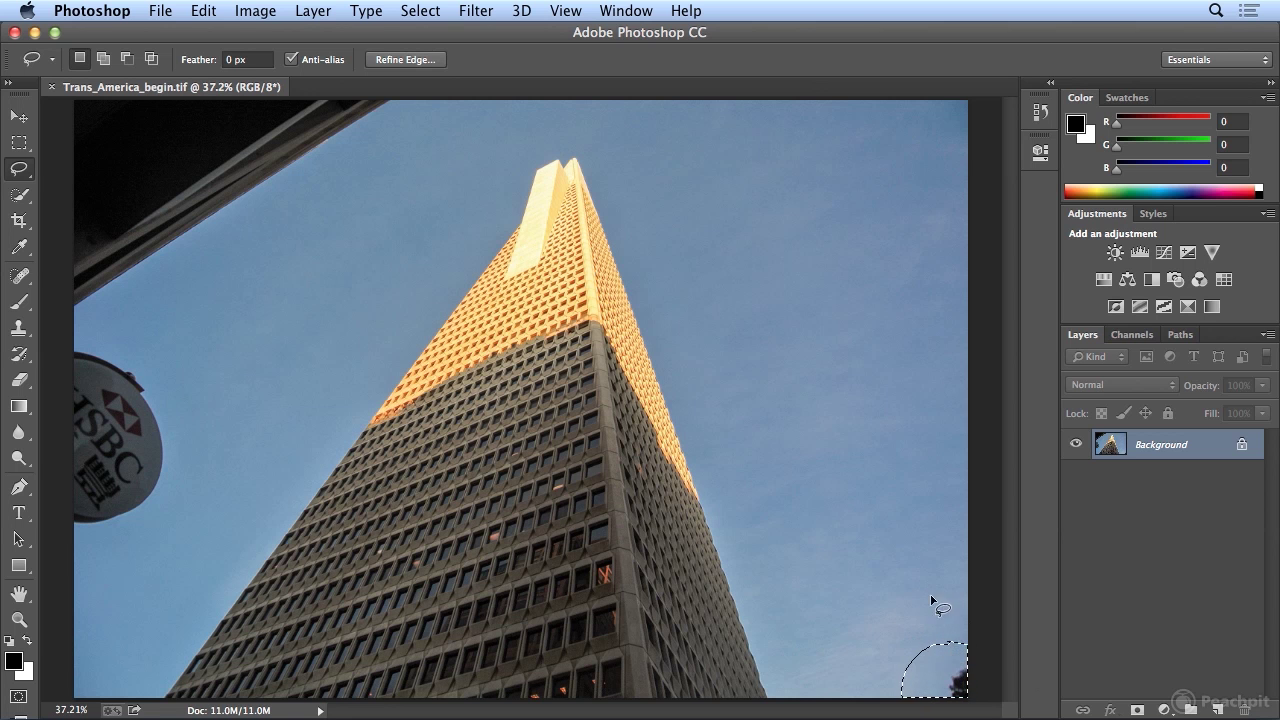
left_click(566, 12)
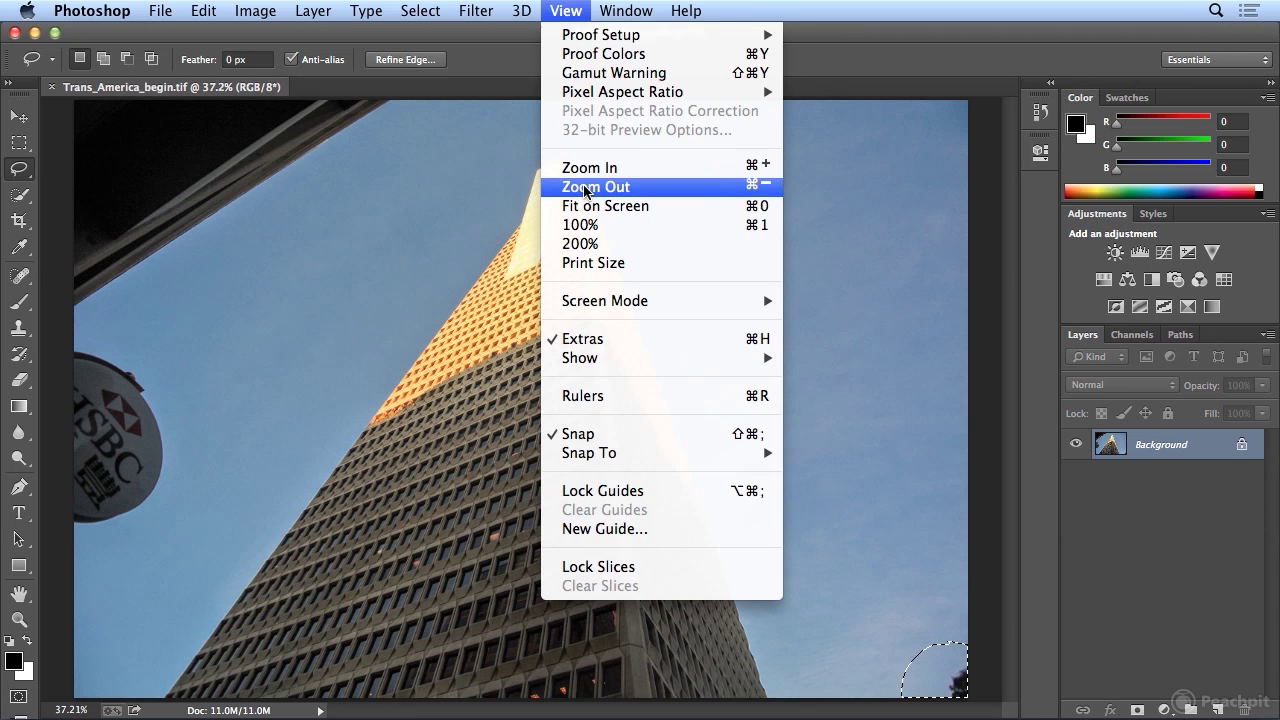
left_click(590, 187)
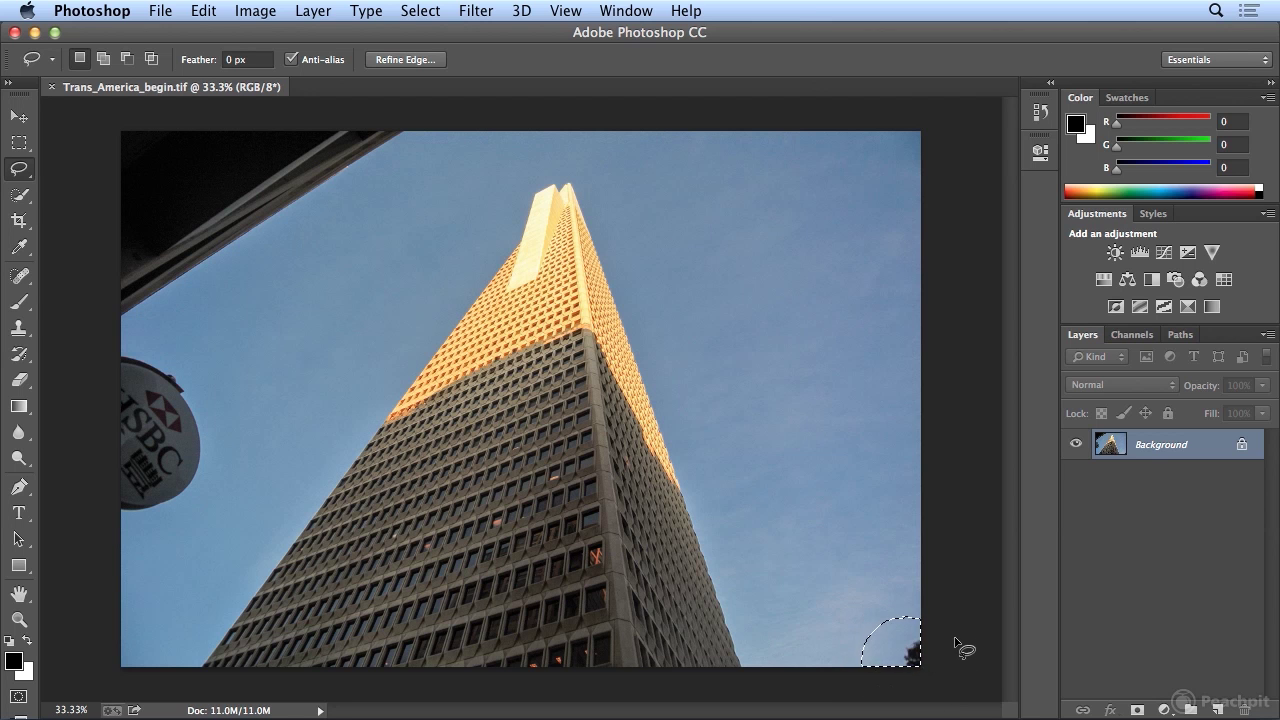
left_click(878, 565)
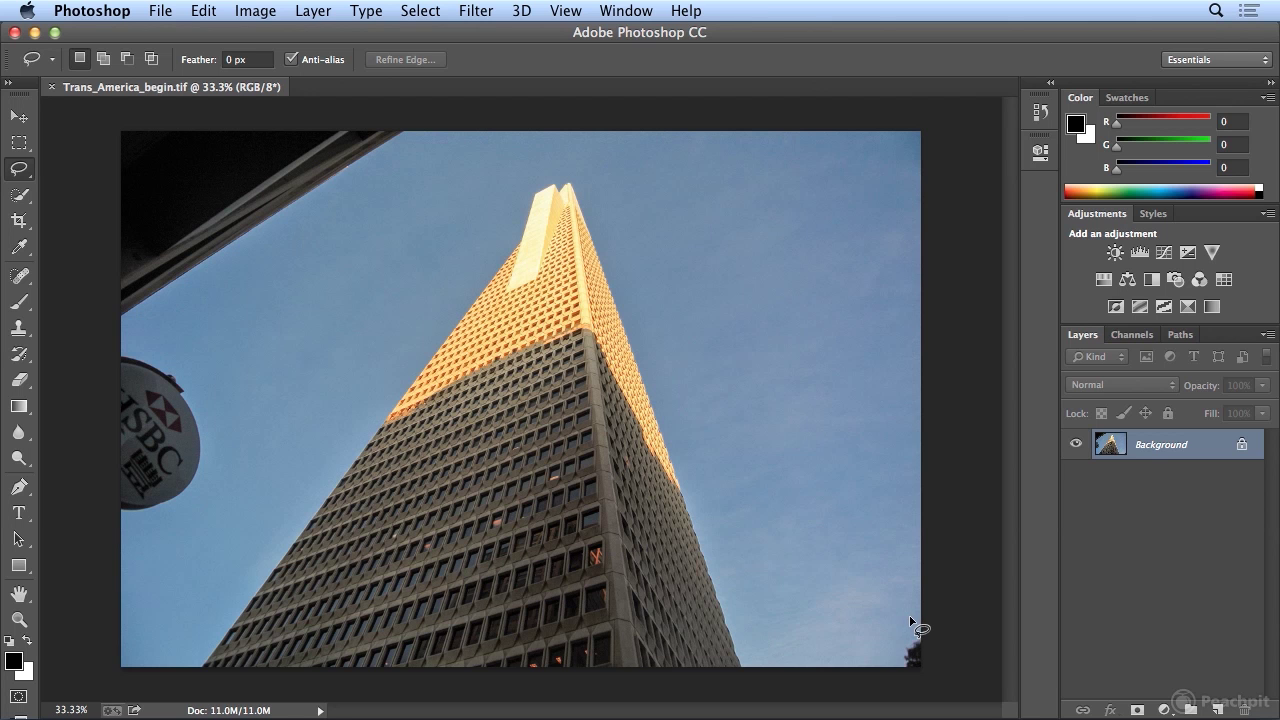
mouse_move(904, 624)
left_mouse_down()
mouse_move(893, 682)
mouse_move(936, 685)
mouse_move(959, 668)
mouse_move(949, 624)
mouse_move(908, 630)
left_mouse_up()
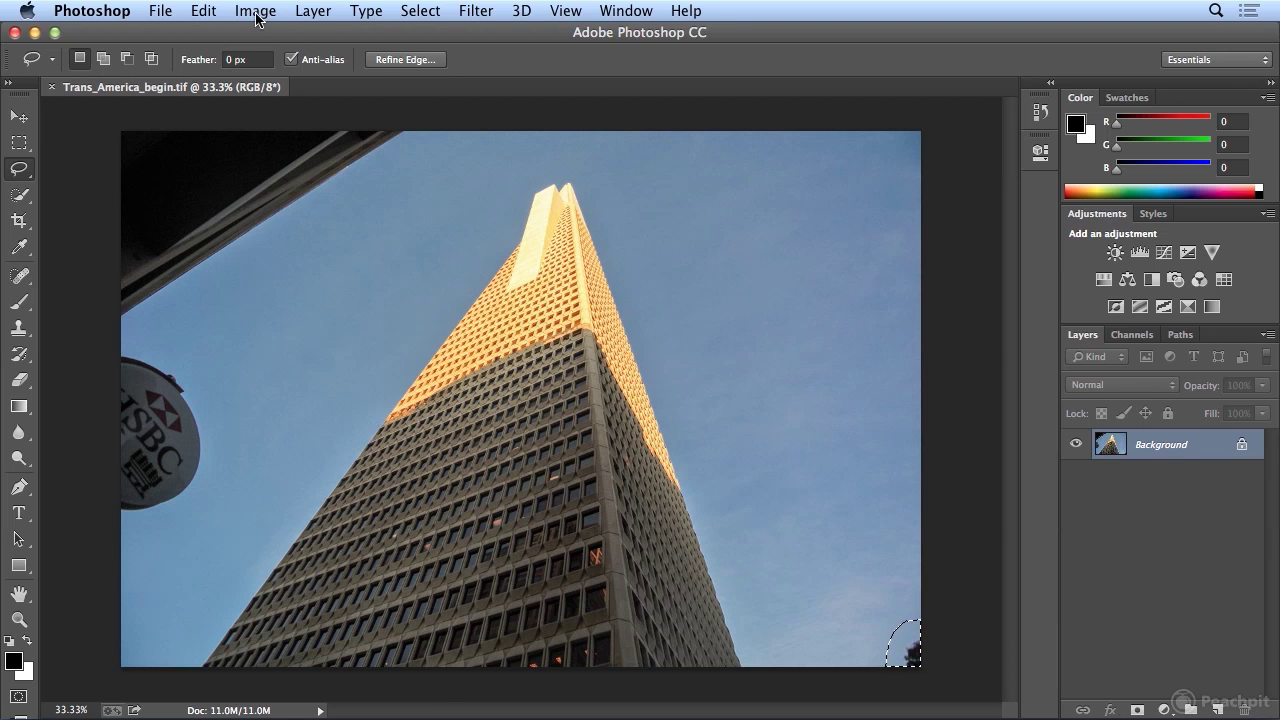
Fill the selected corner using Content-Aware in Normal mode at 100% opacity to remove the treetop, and clear the selection.
left_click(203, 11)
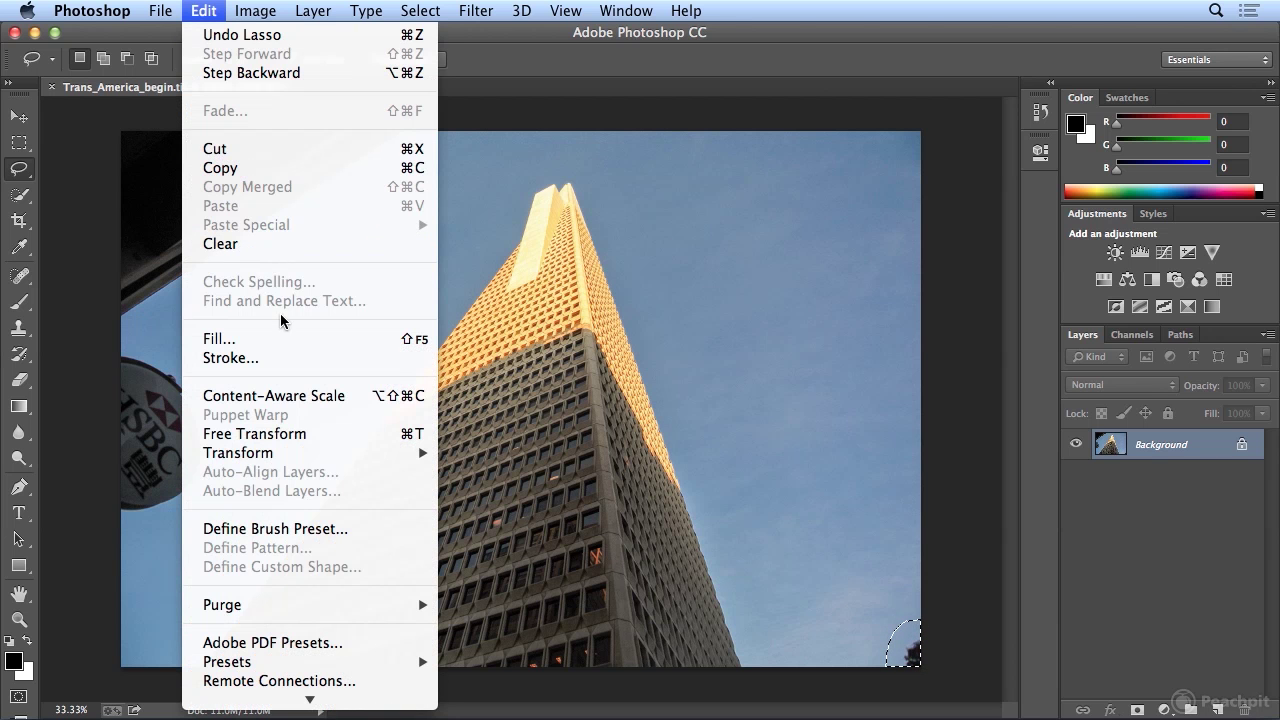
left_click(284, 338)
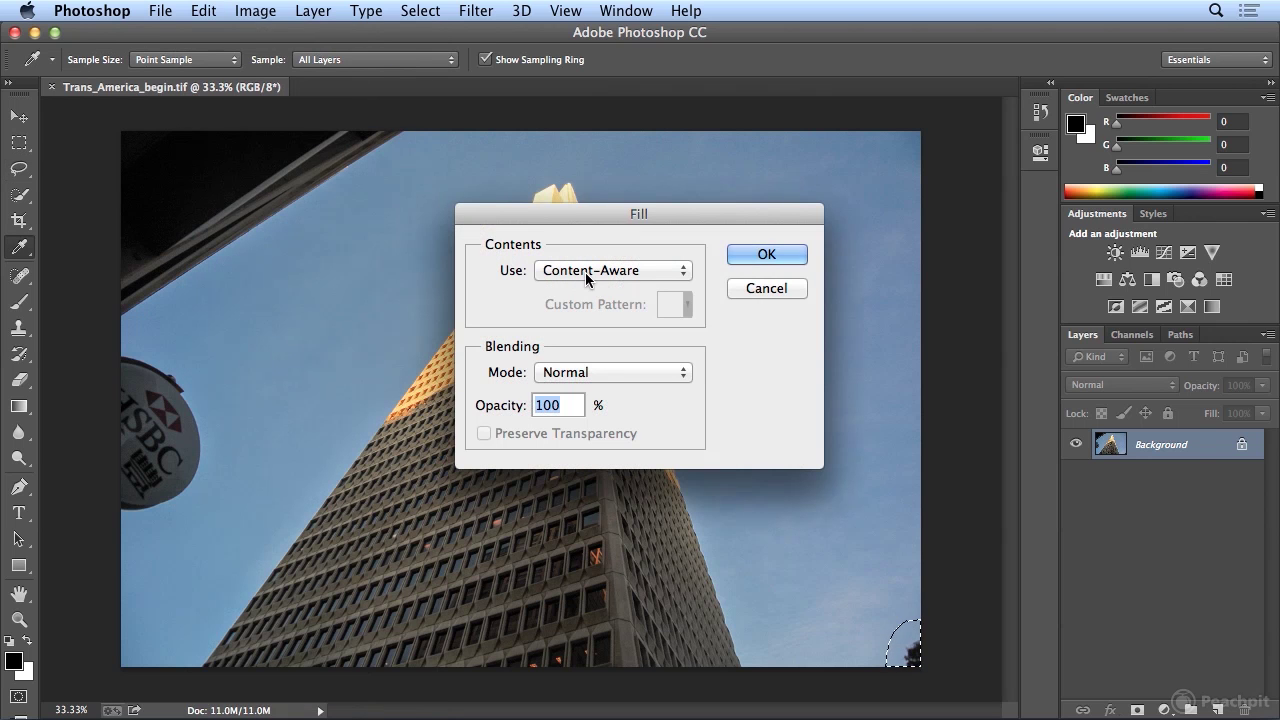
left_click(764, 255)
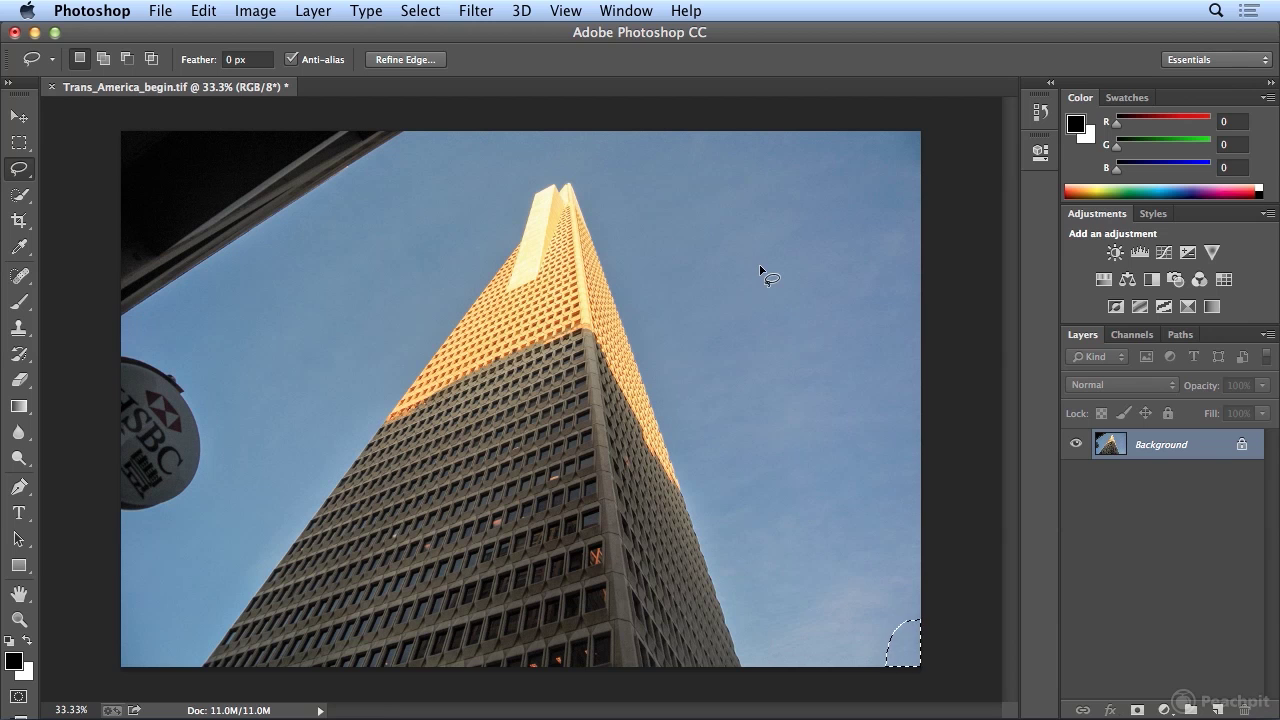
key("super+d")
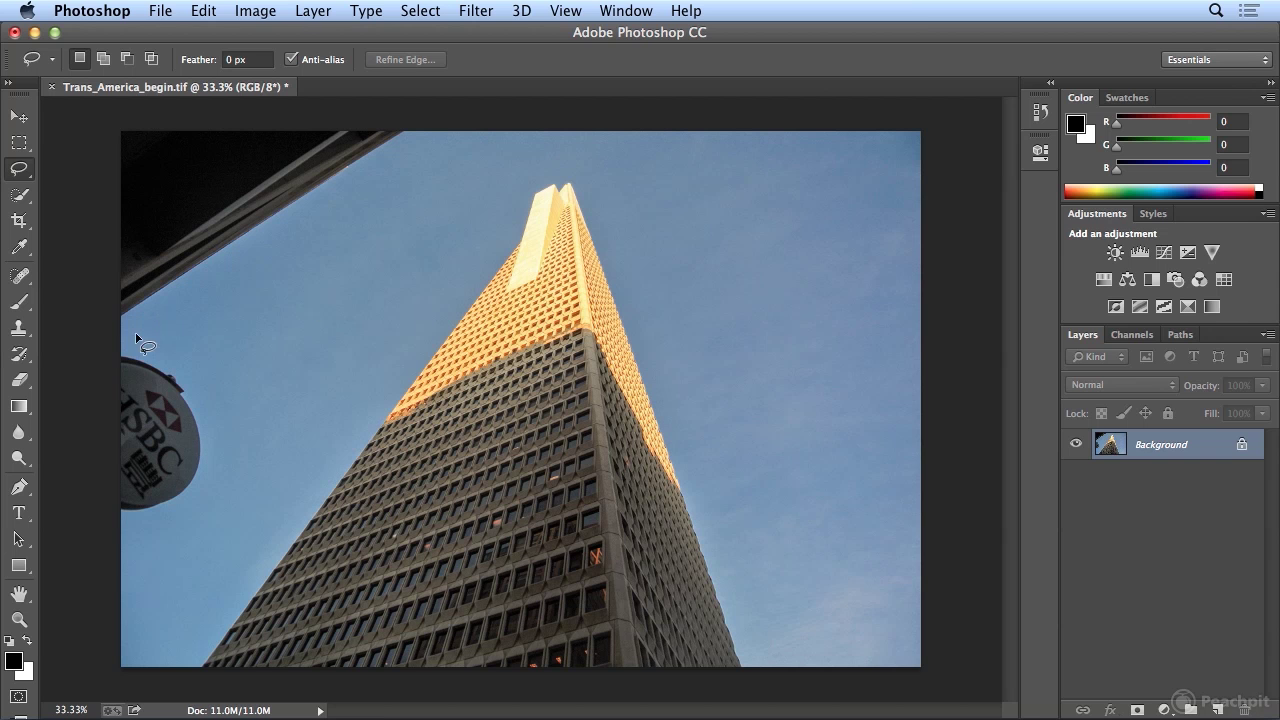
Lasso the round HSBC sign with some surrounding sky, replace it with a Content-Aware fill, and deselect.
mouse_move(104, 352)
left_mouse_down()
mouse_move(133, 339)
mouse_move(208, 349)
mouse_move(238, 405)
mouse_move(240, 473)
mouse_move(198, 532)
mouse_move(117, 549)
mouse_move(61, 506)
mouse_move(74, 436)
mouse_move(114, 352)
mouse_move(140, 338)
left_mouse_up()
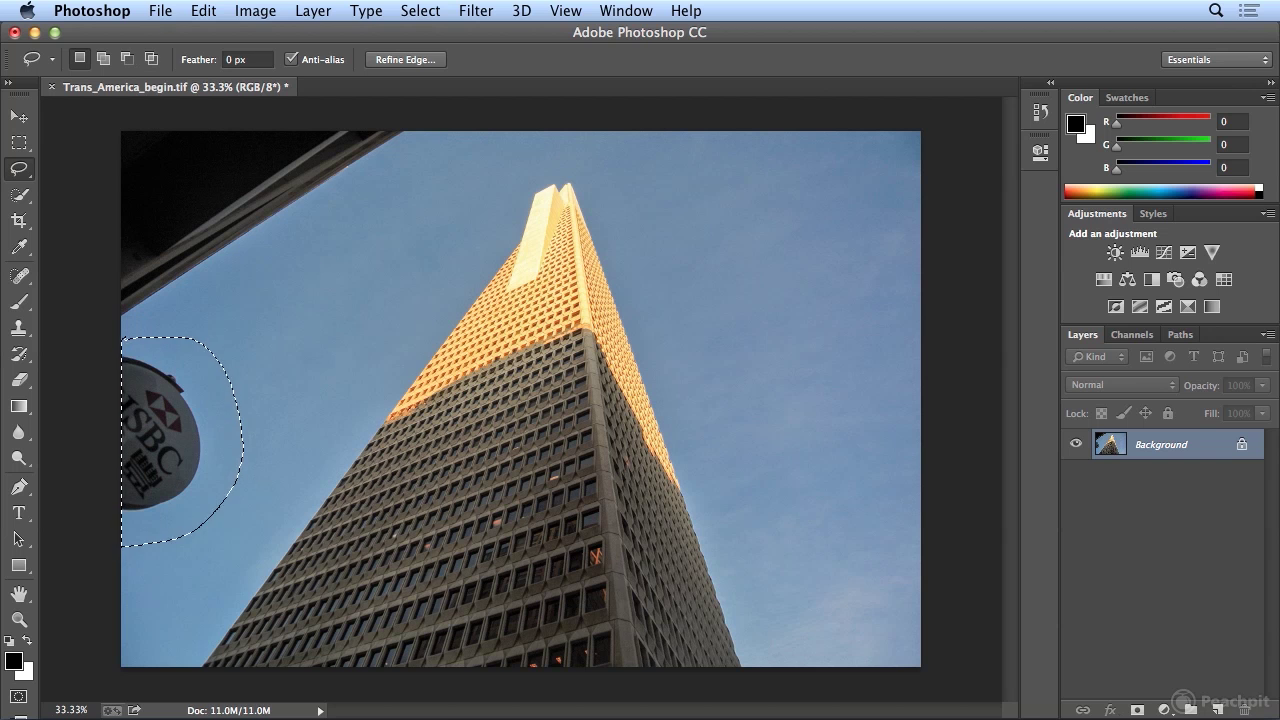
left_click(204, 11)
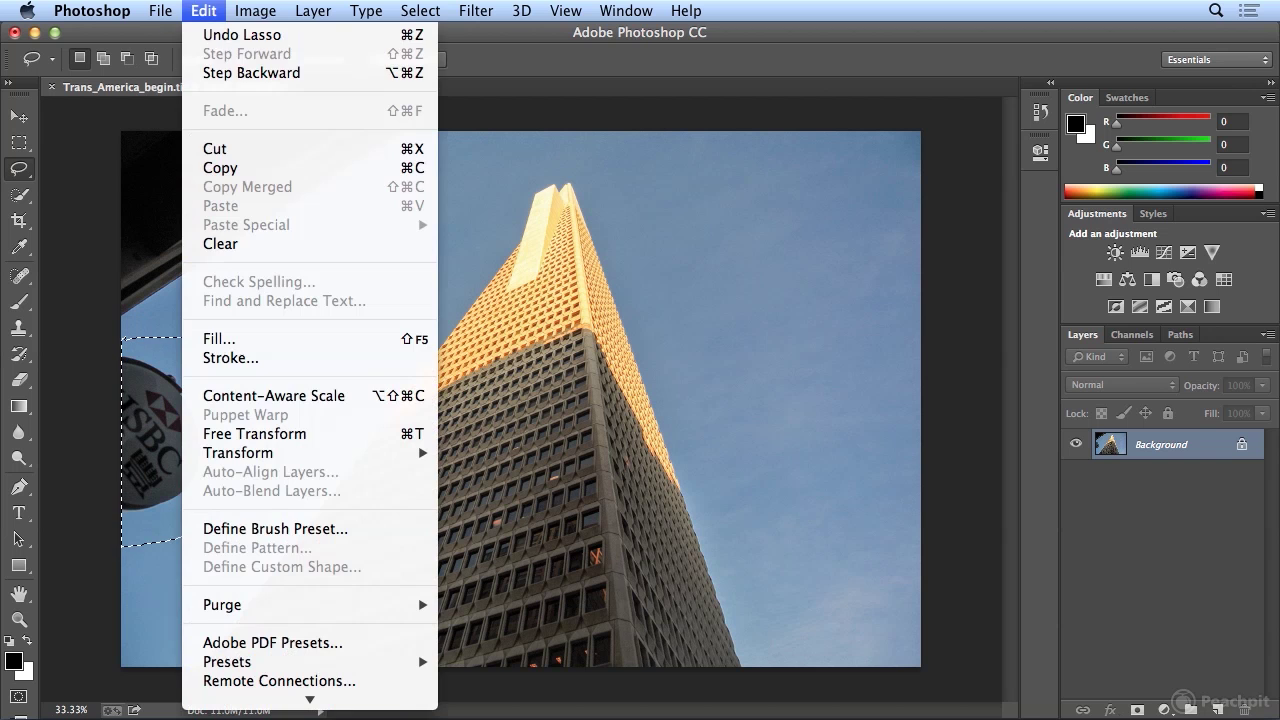
left_click(233, 345)
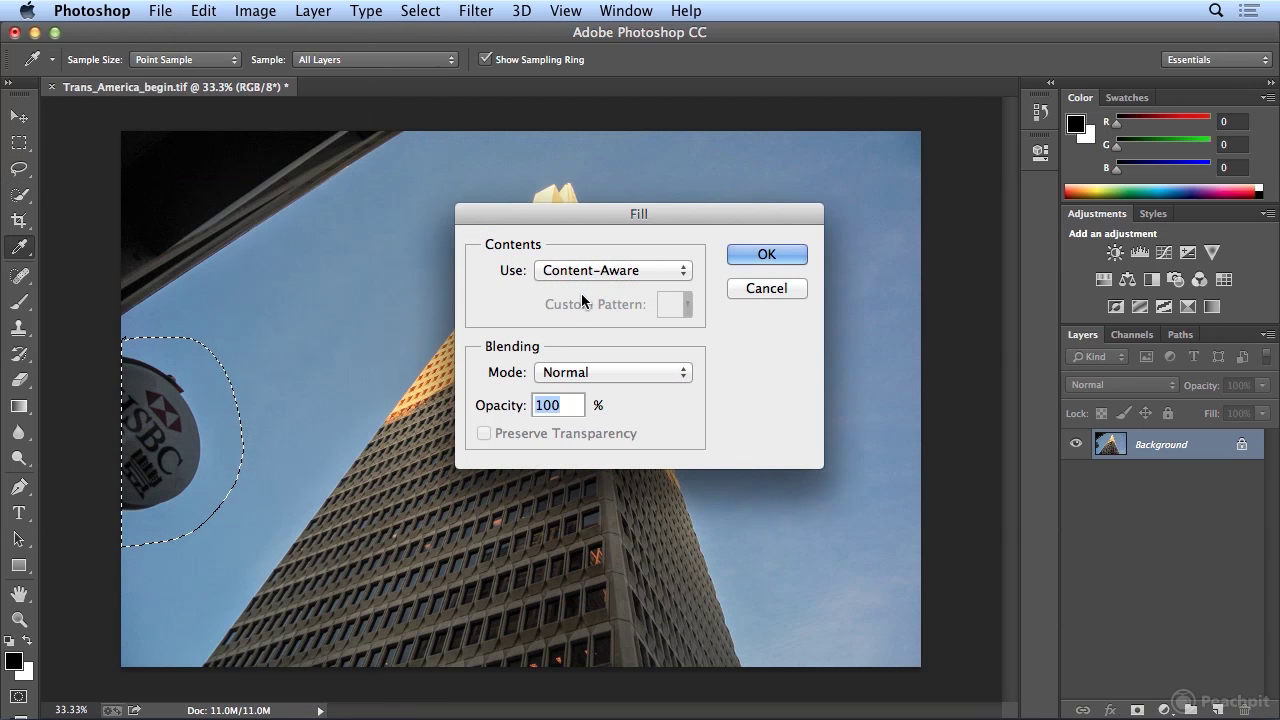
left_click(766, 255)
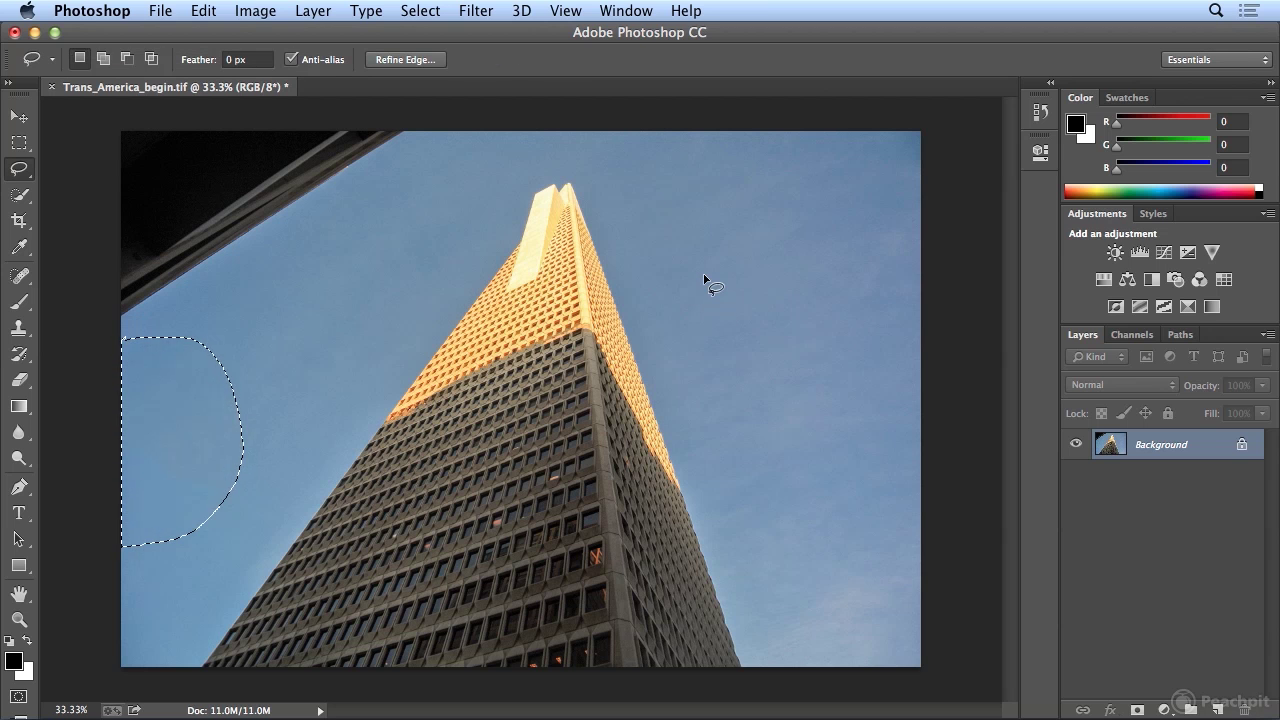
key("super+d")
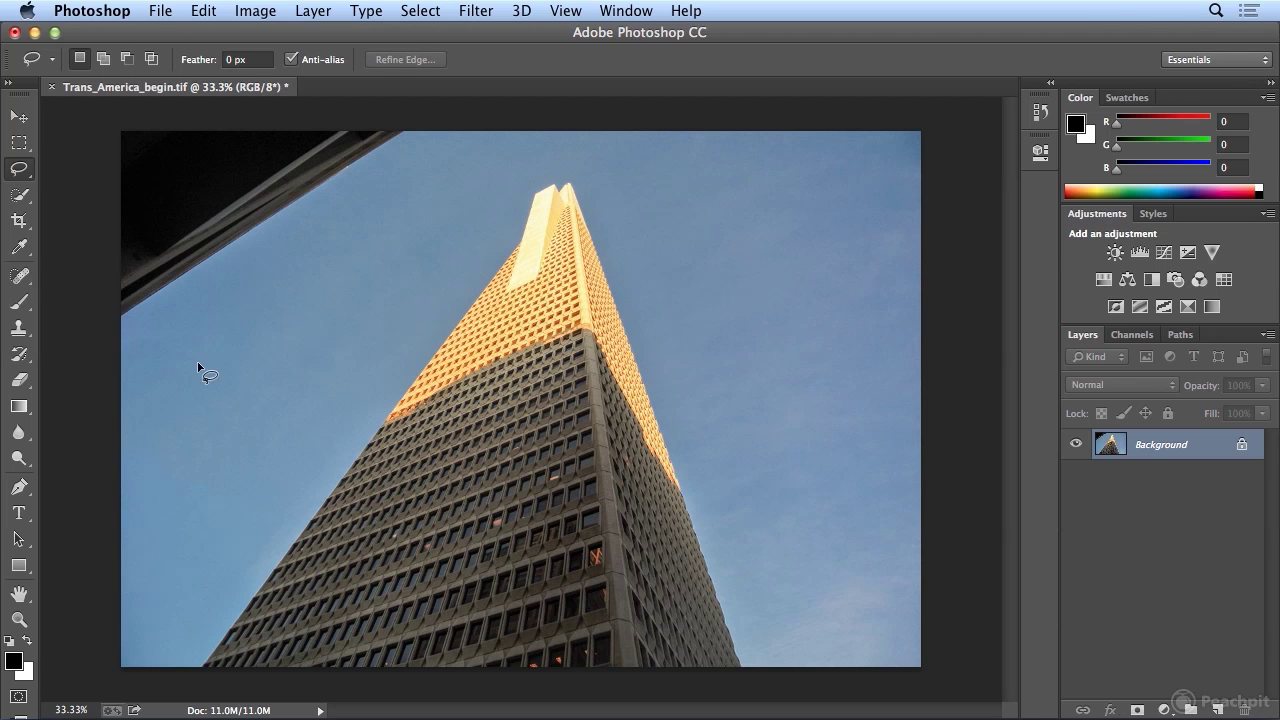
Step back through the history to undo the round sign's deselection, Content-Aware fill and lasso selection.
left_click(192, 11)
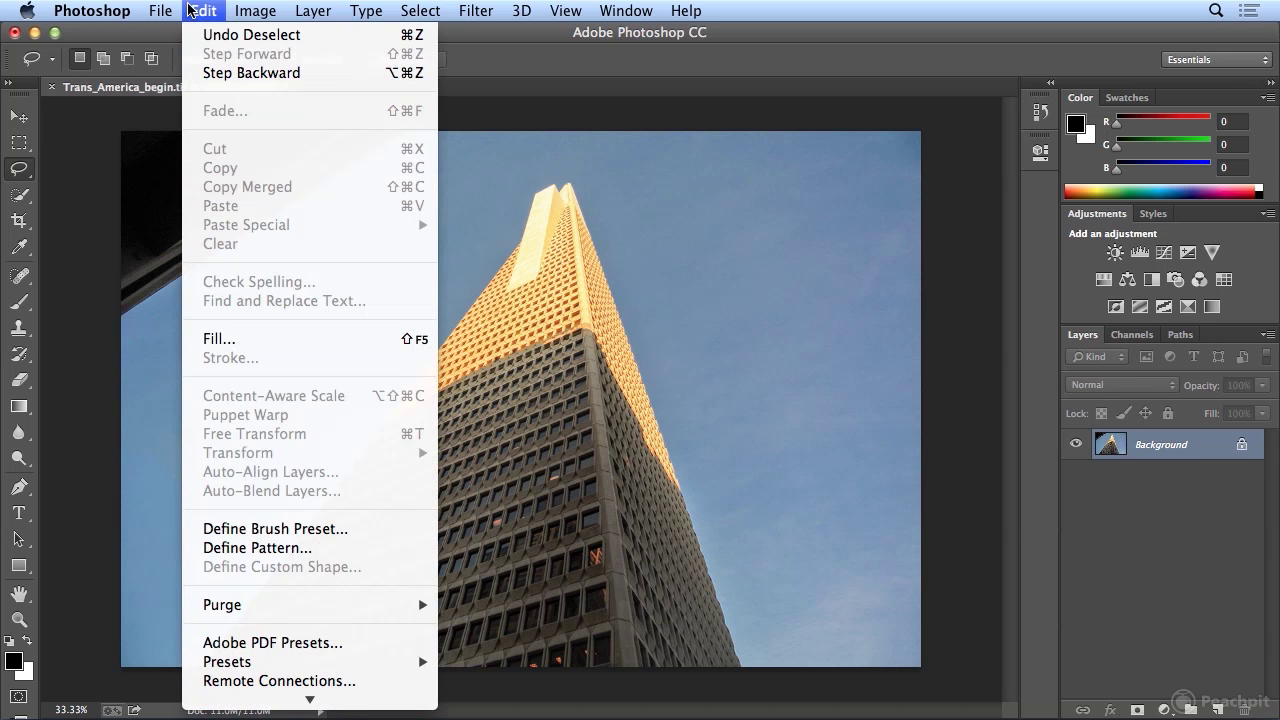
left_click(212, 73)
left_click(207, 11)
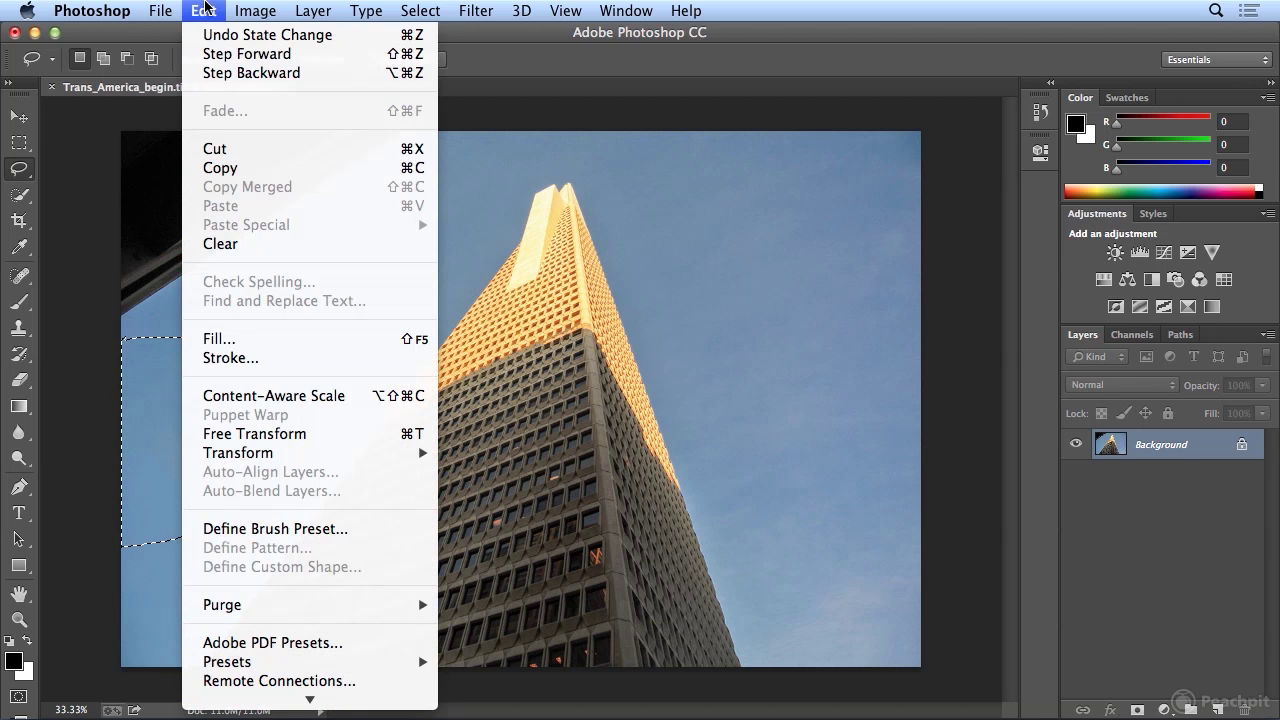
left_click(217, 73)
key("alt+super+z")
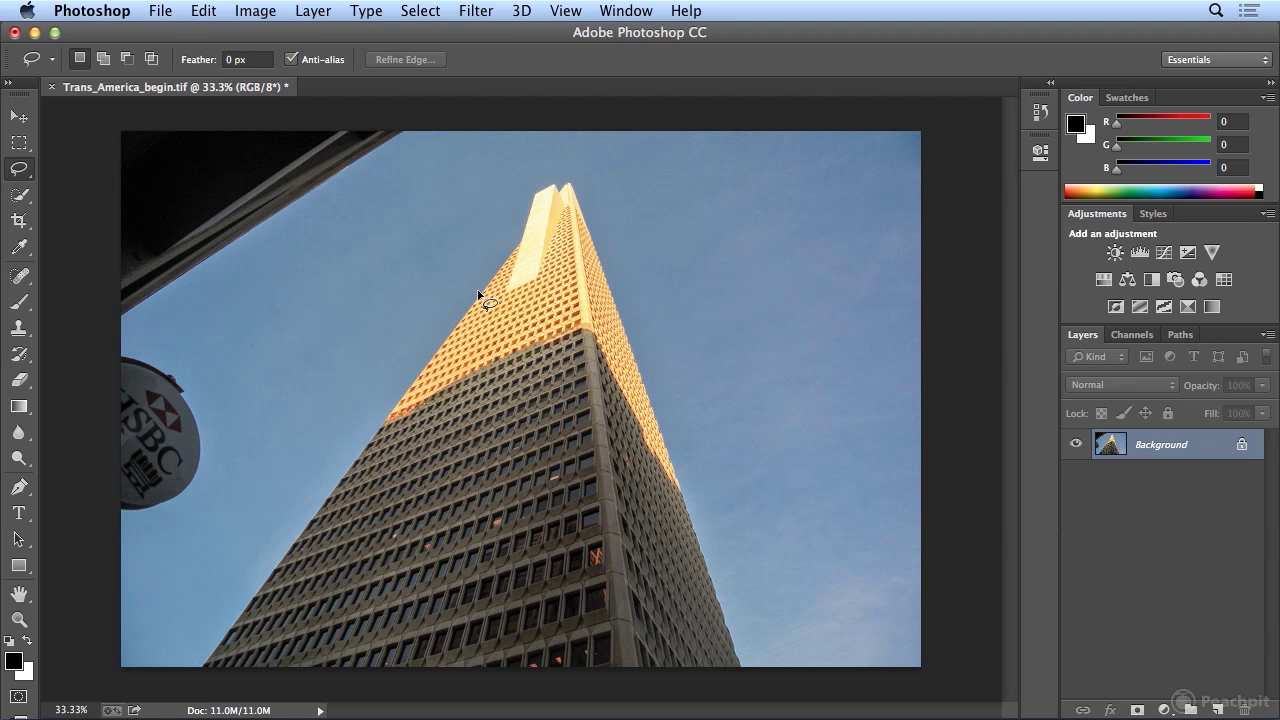
Outline the whole skyscraper with the Polygonal Lasso tool, closing the selection at the building's lower-left corner.
left_click(14, 174)
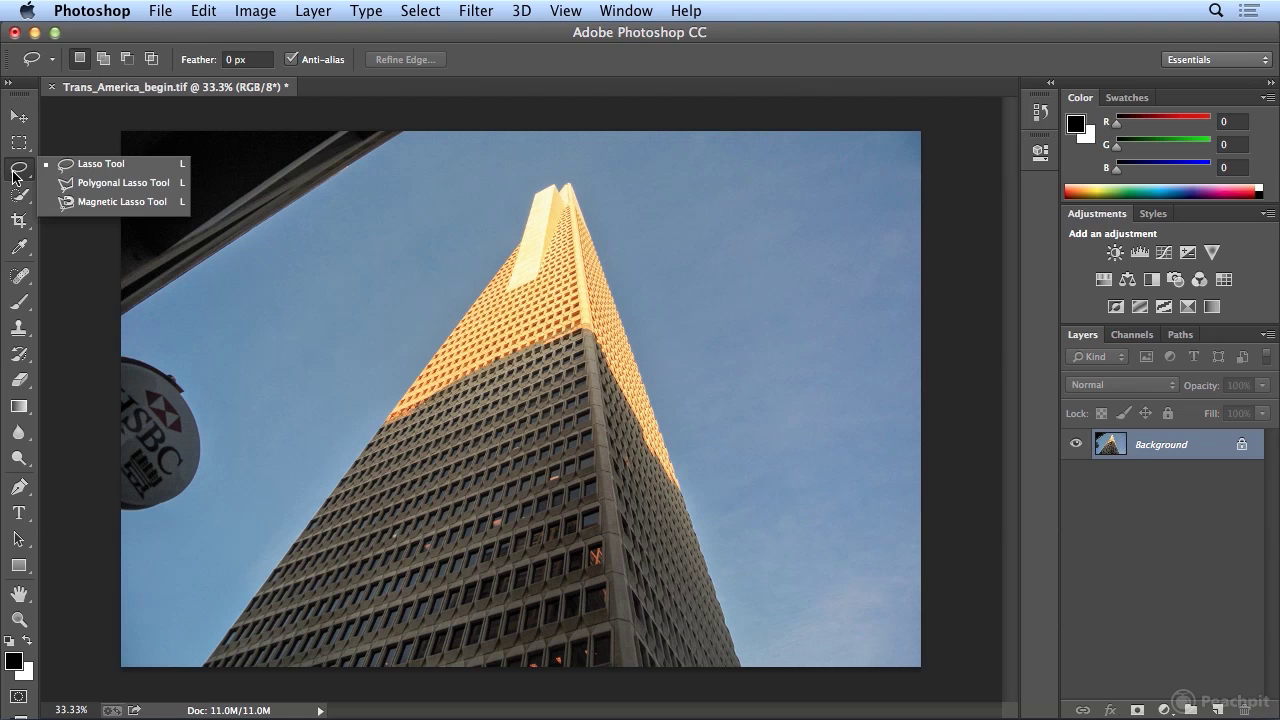
left_click(86, 190)
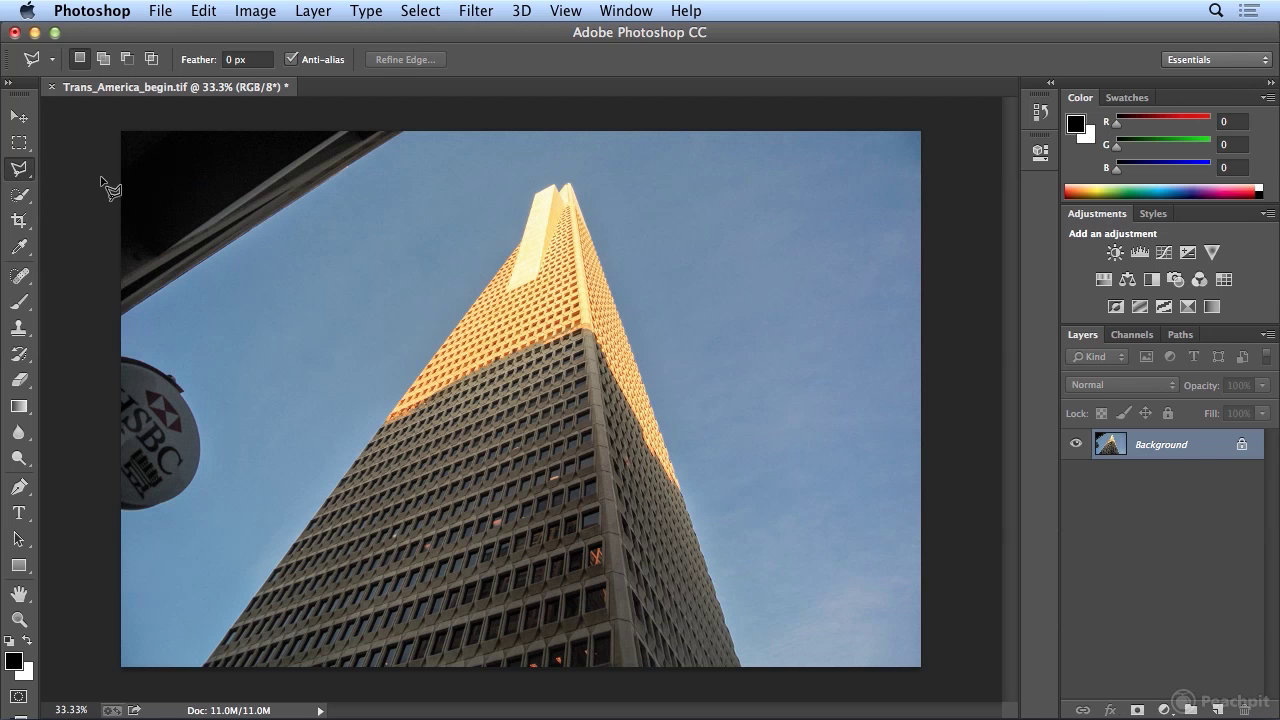
left_click(200, 667)
left_click(577, 200)
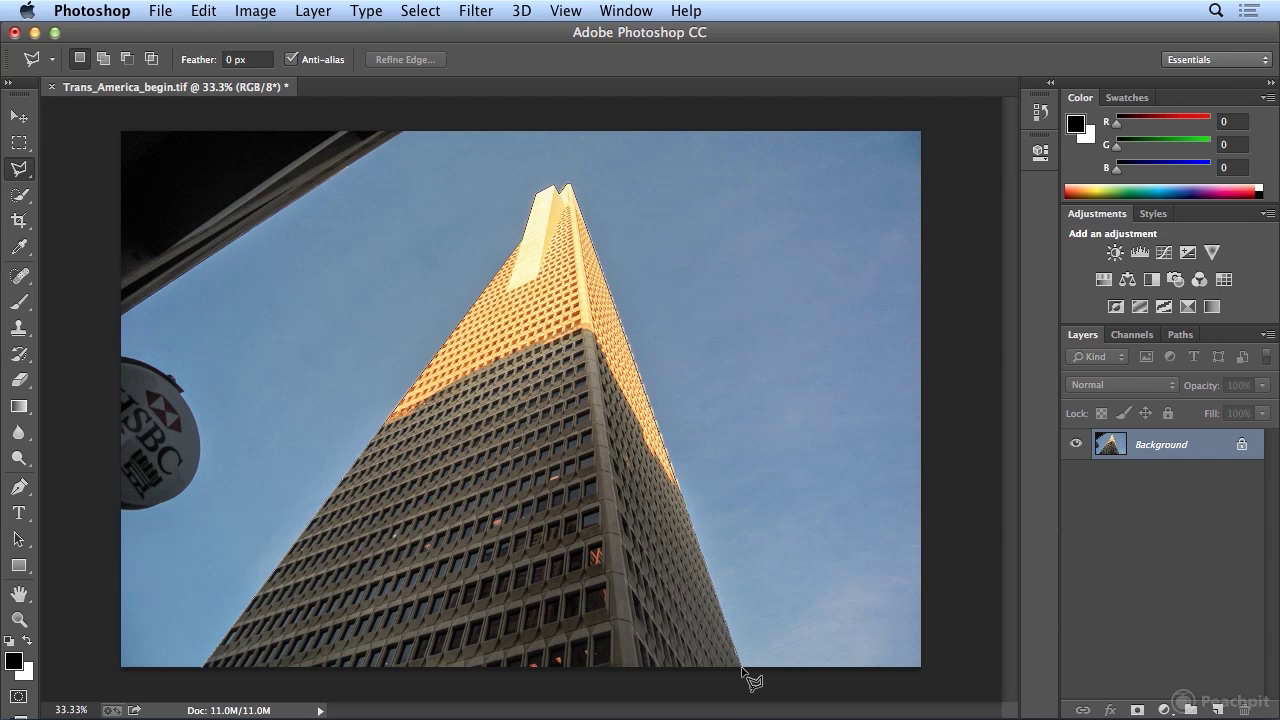
left_click(660, 427)
left_click(740, 665)
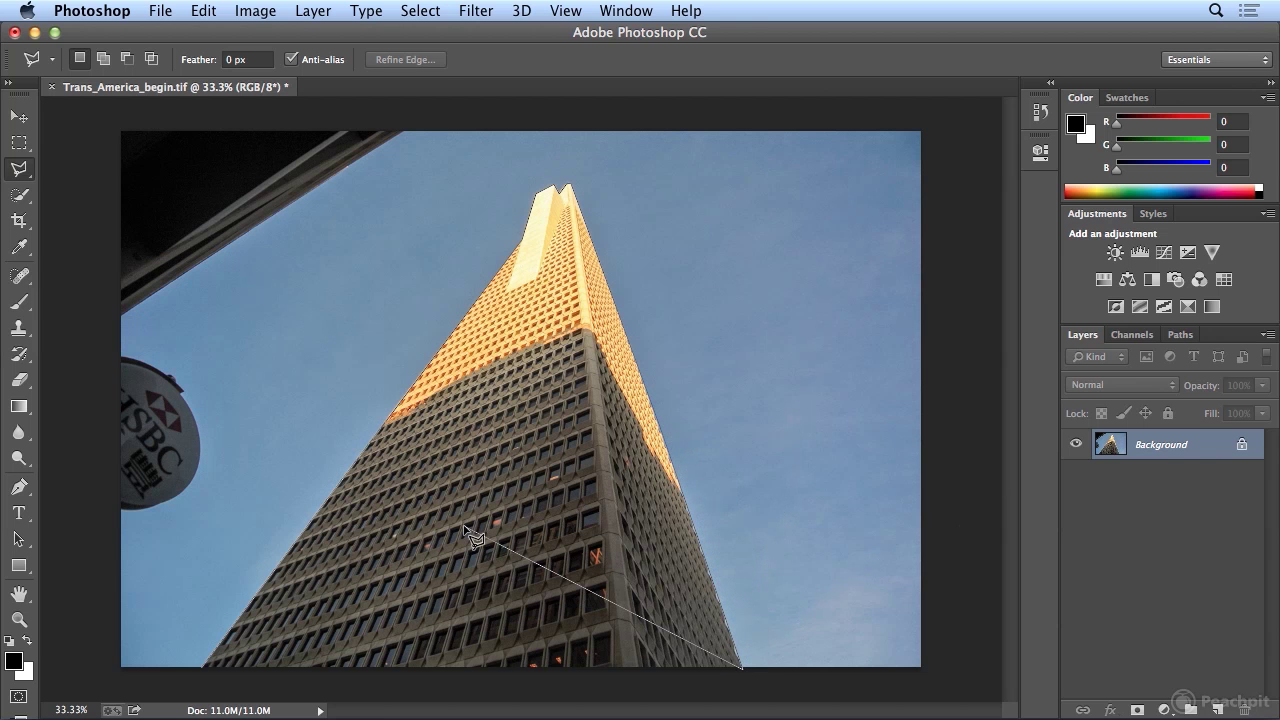
left_click(211, 672)
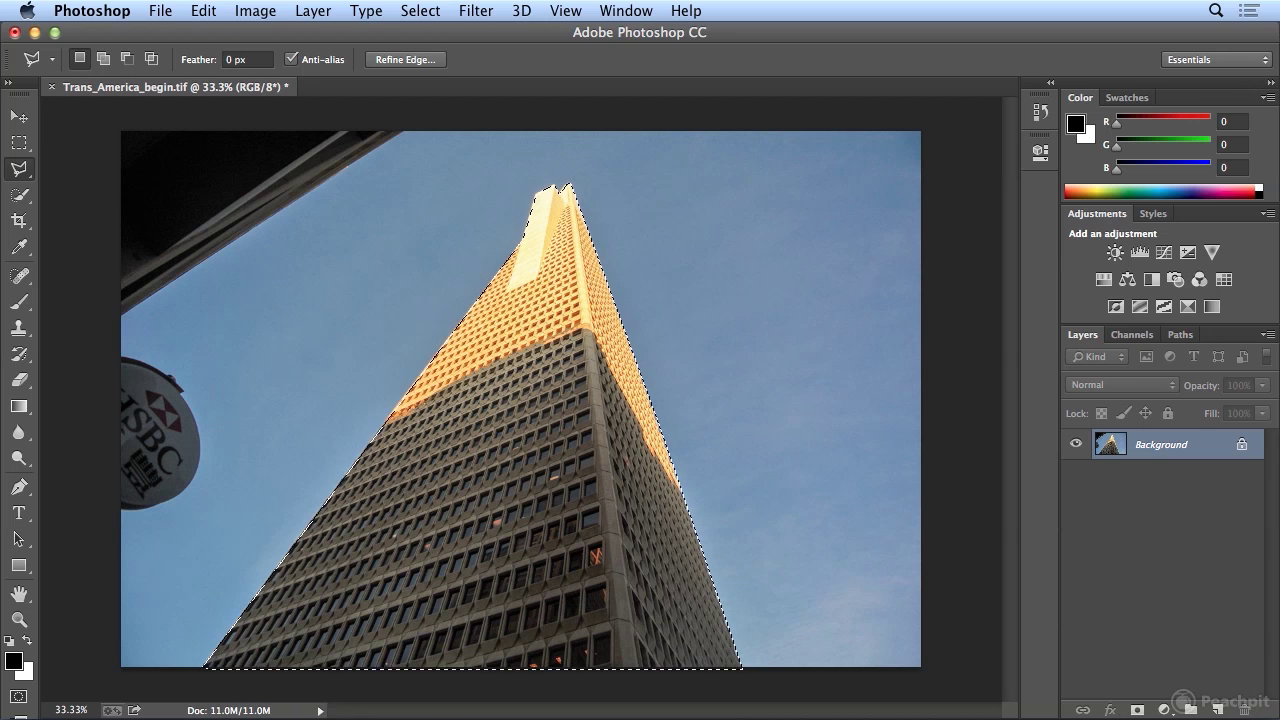
left_click(204, 10)
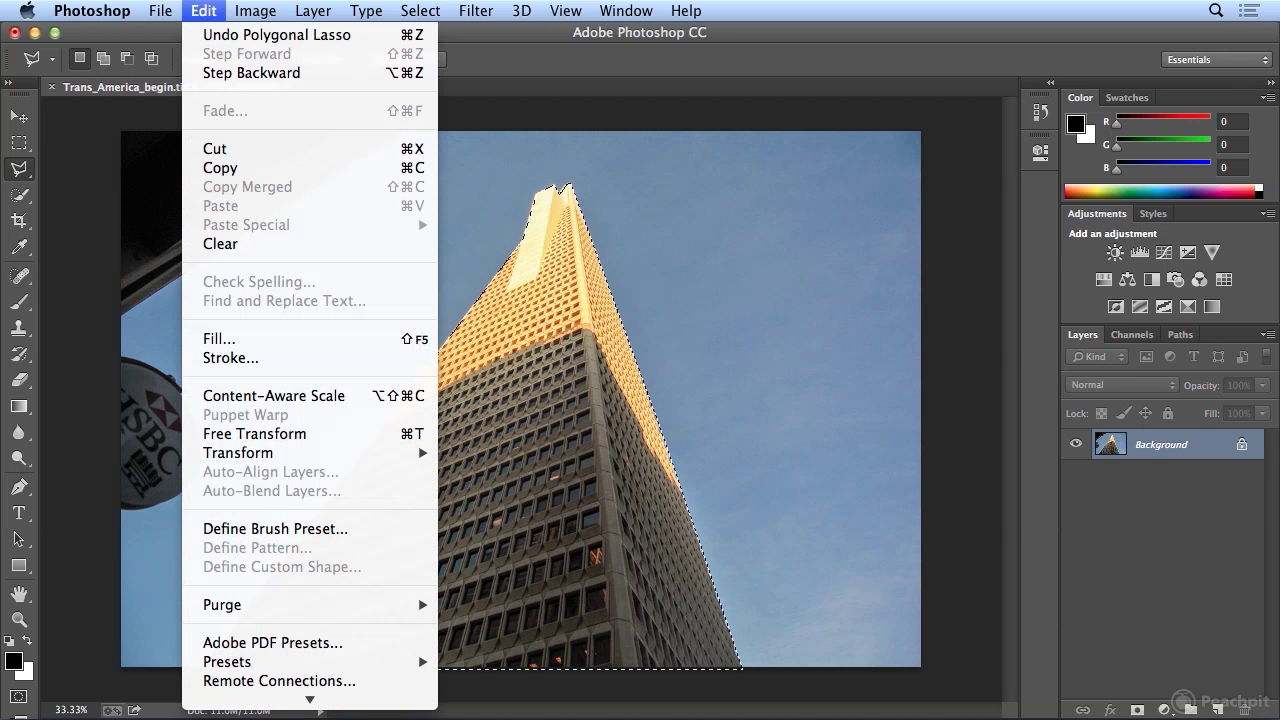
left_click(206, 35)
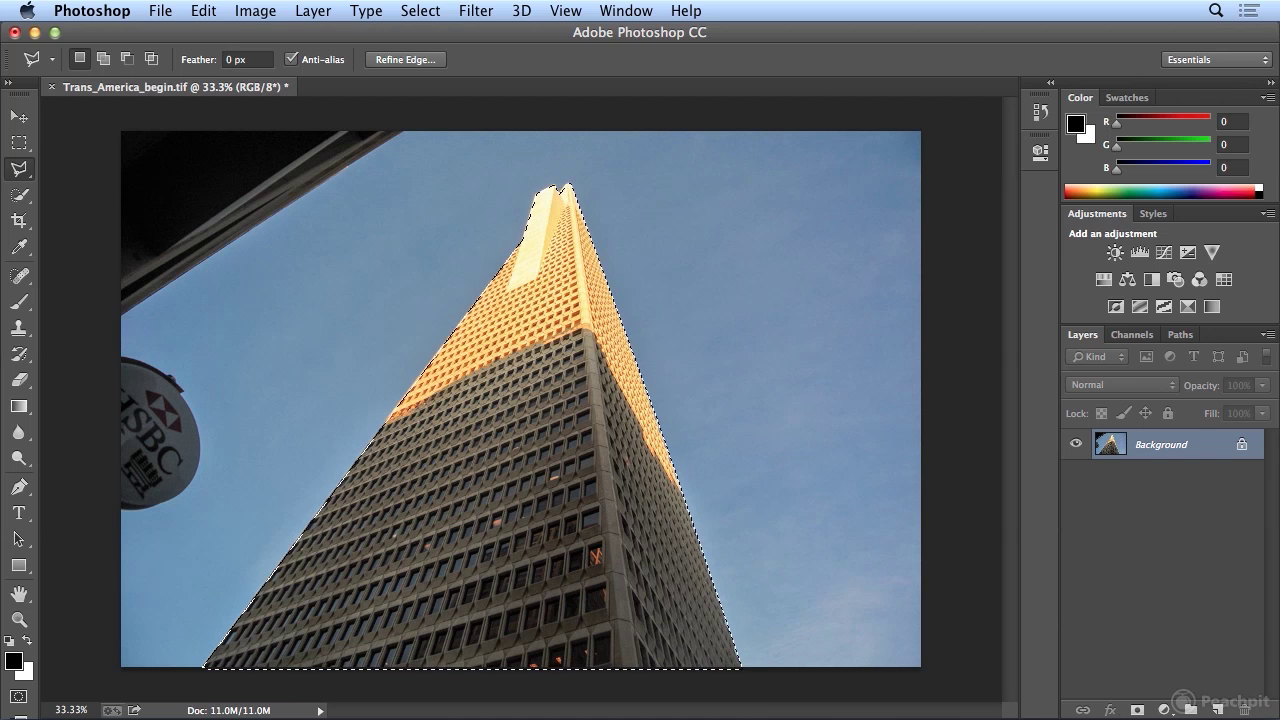
Copy the selected skyscraper and create a new document using the Clipboard preset with white background contents.
left_click(203, 11)
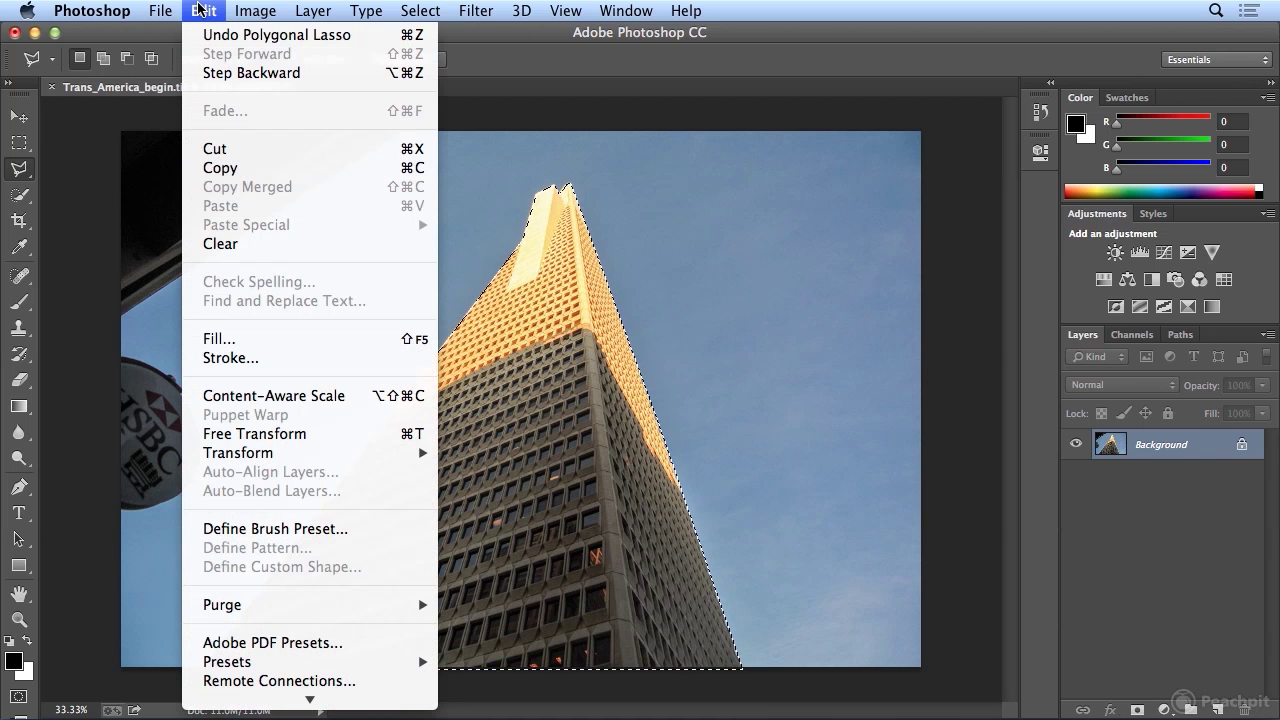
left_click(262, 168)
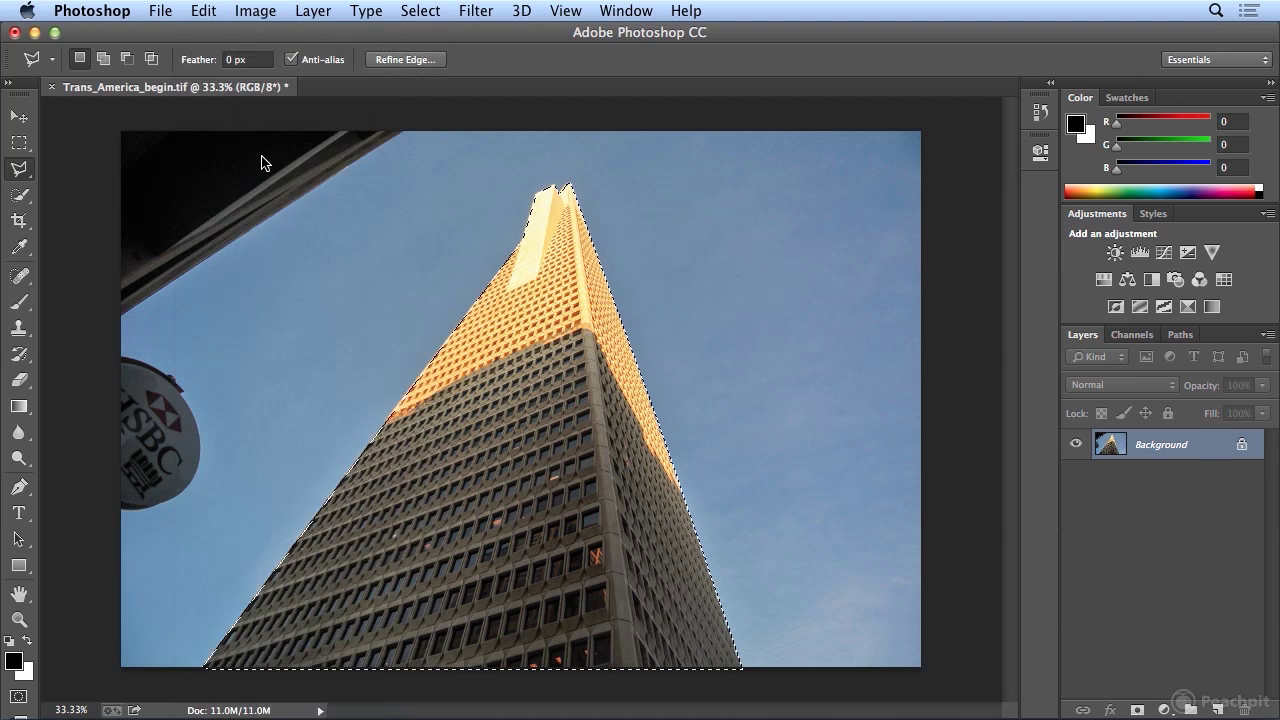
left_click(164, 11)
left_click(170, 36)
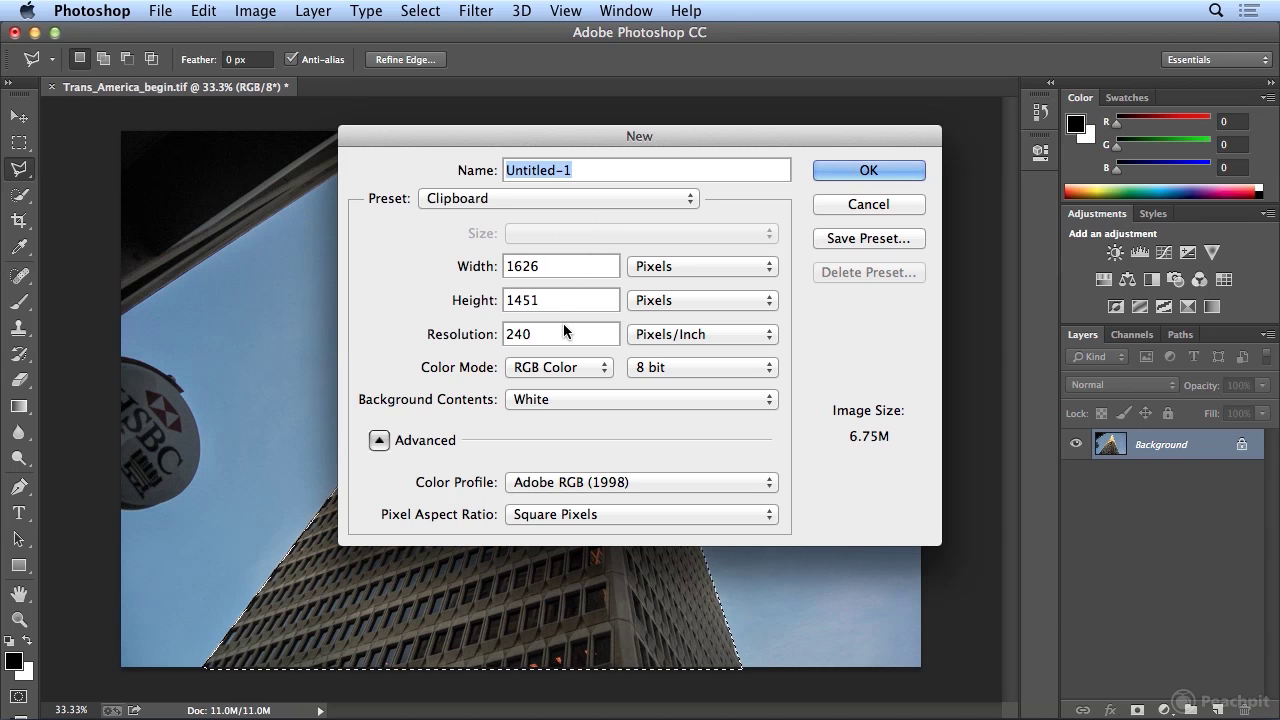
left_click(845, 172)
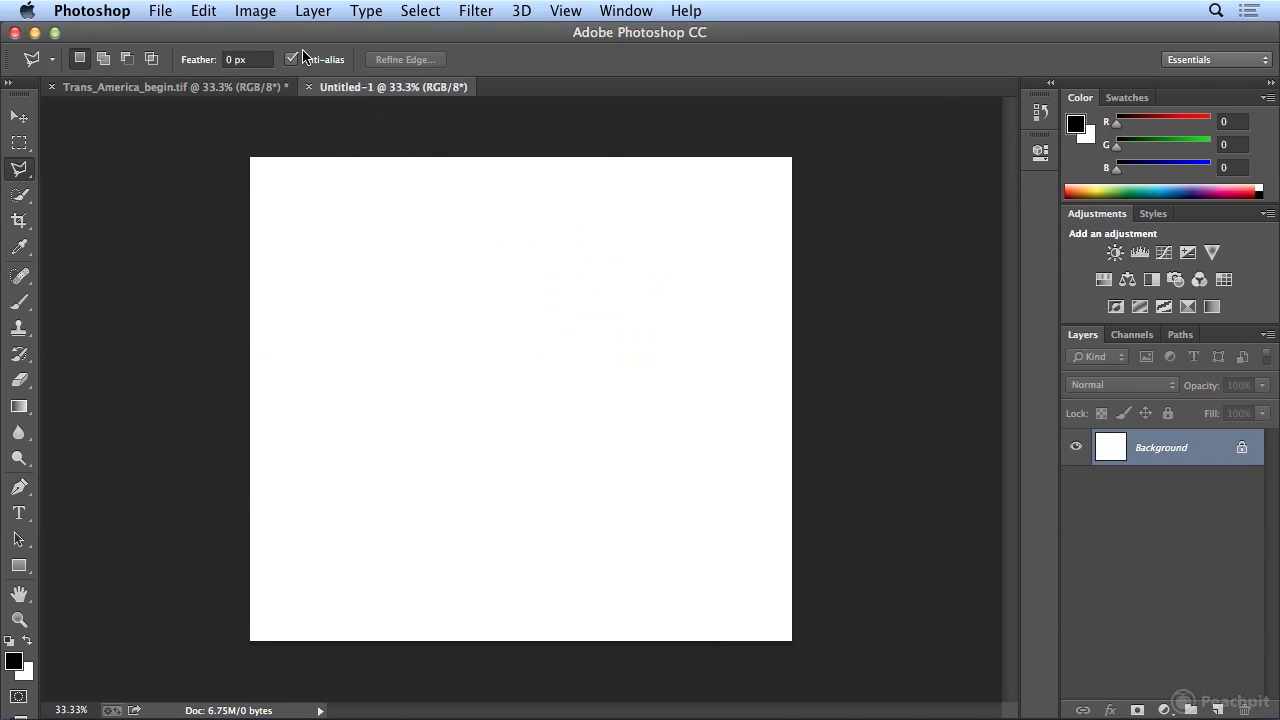
Paste the skyscraper into the new document, and hide and reshow the Background layer to check the cutout.
left_click(206, 11)
left_click(238, 206)
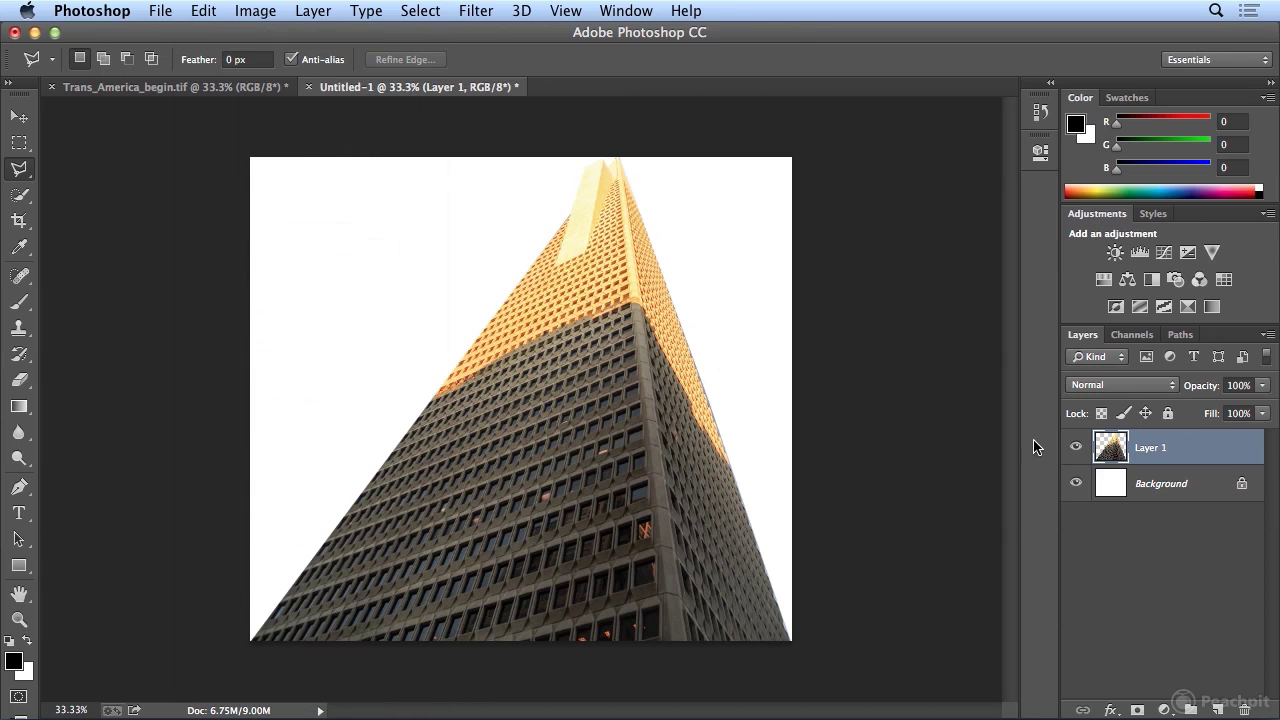
left_click(1077, 484)
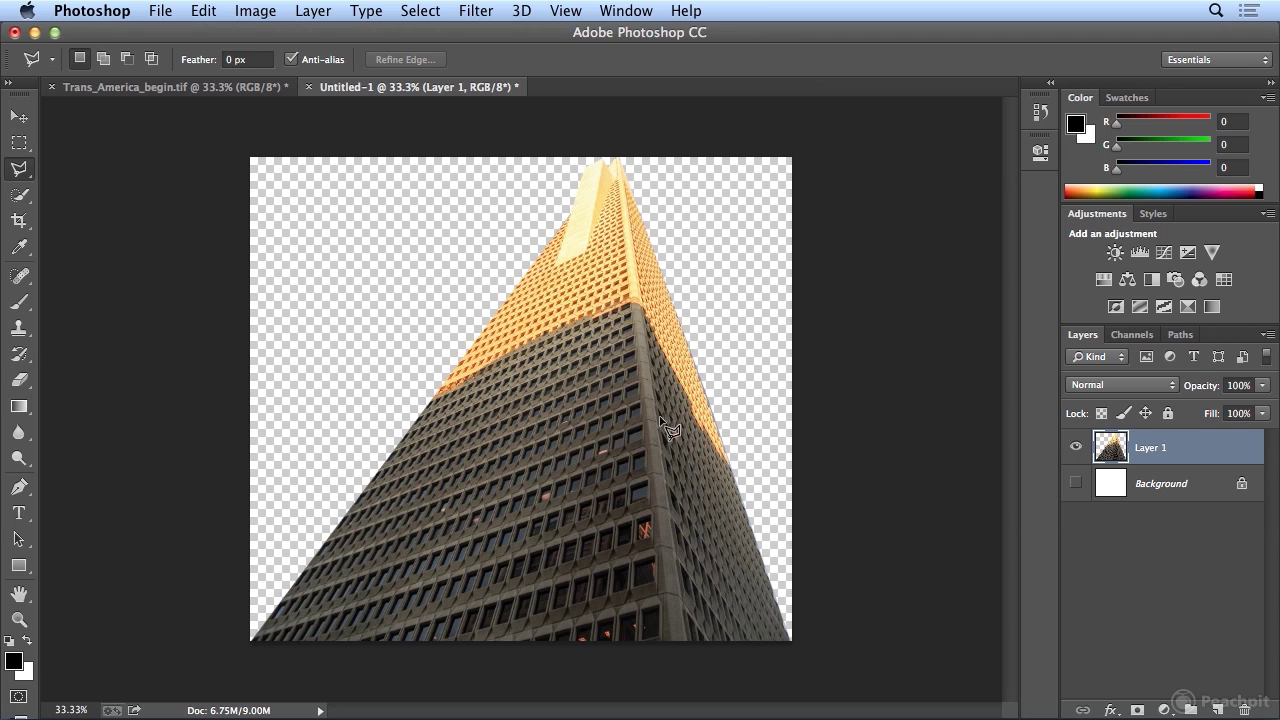
left_click(1076, 484)
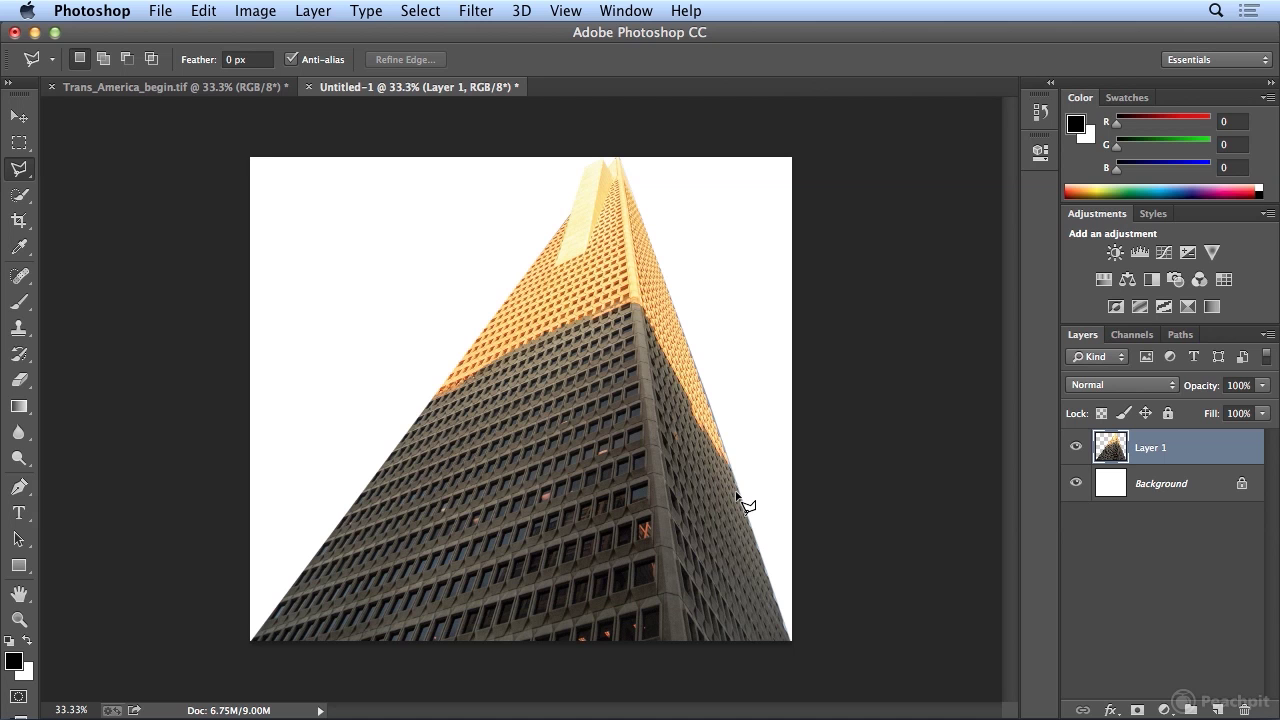
Close the new document without saving it and clear the skyscraper selection in the original photo.
left_click(309, 87)
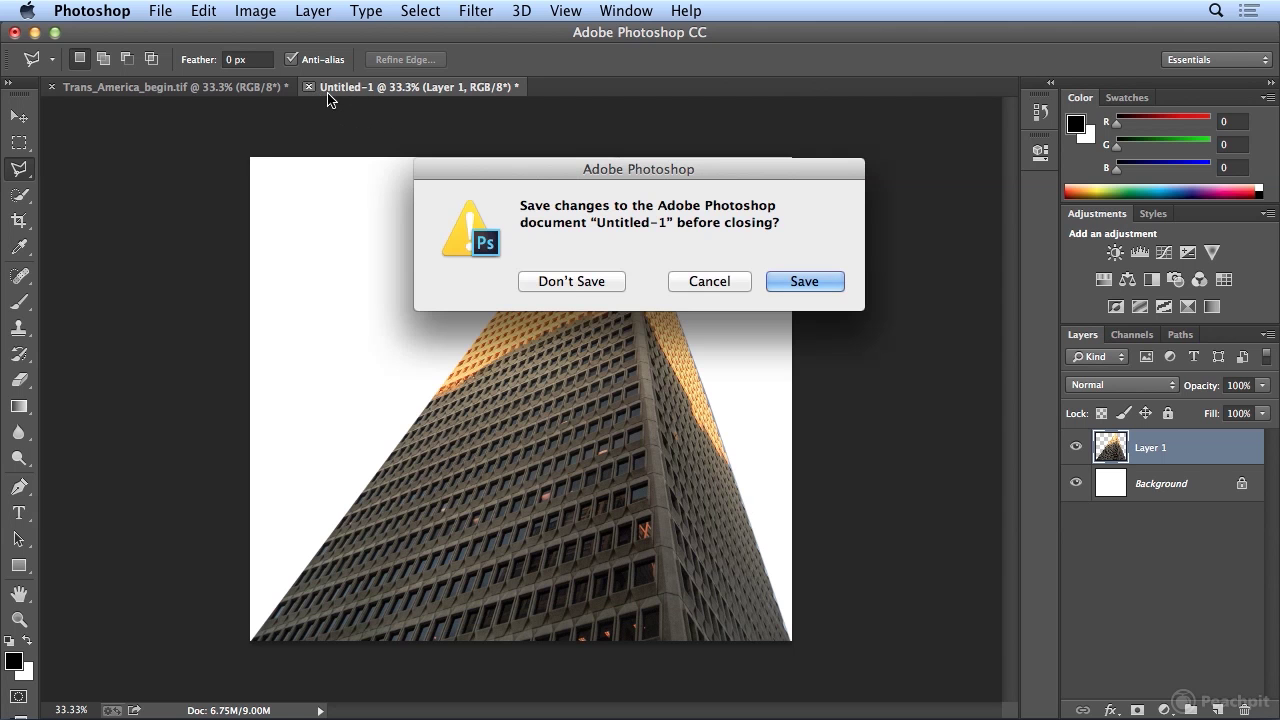
left_click(572, 284)
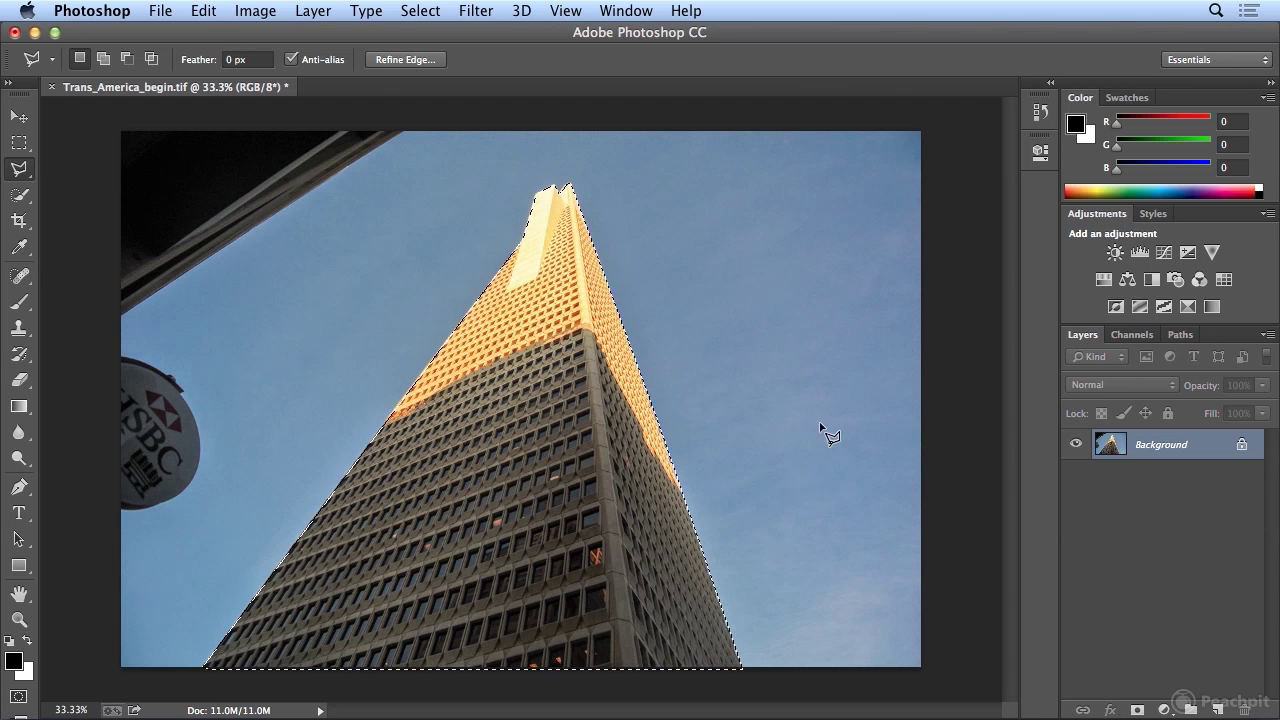
left_click(789, 421)
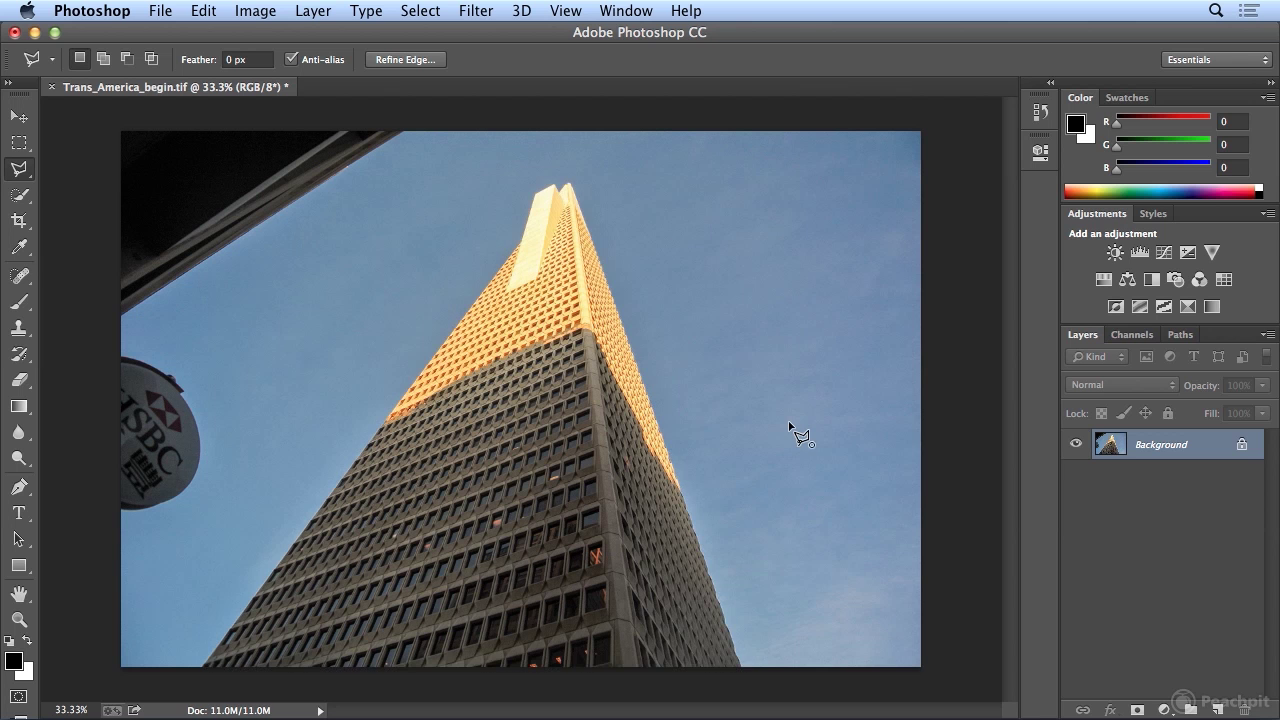
Draw a triangular Polygonal Lasso selection in the open sky east of the skyscraper, then deselect it.
left_click(897, 340)
double_click(899, 487)
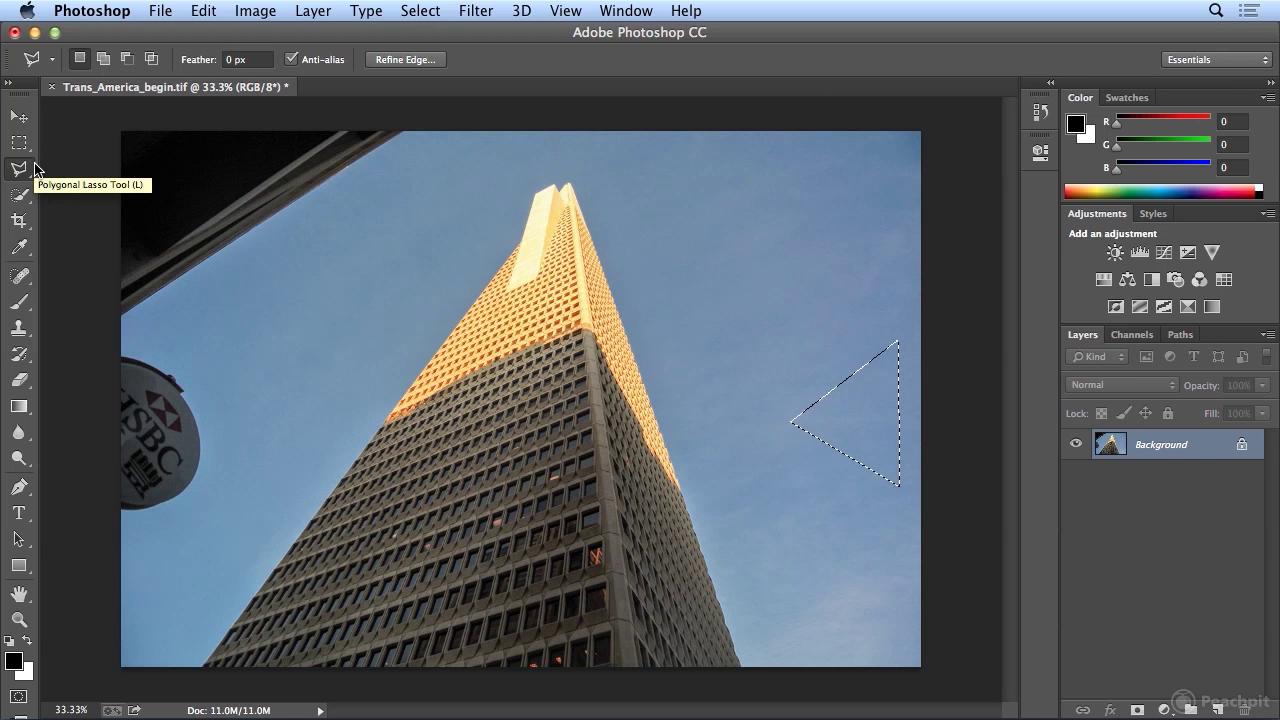
left_click(420, 11)
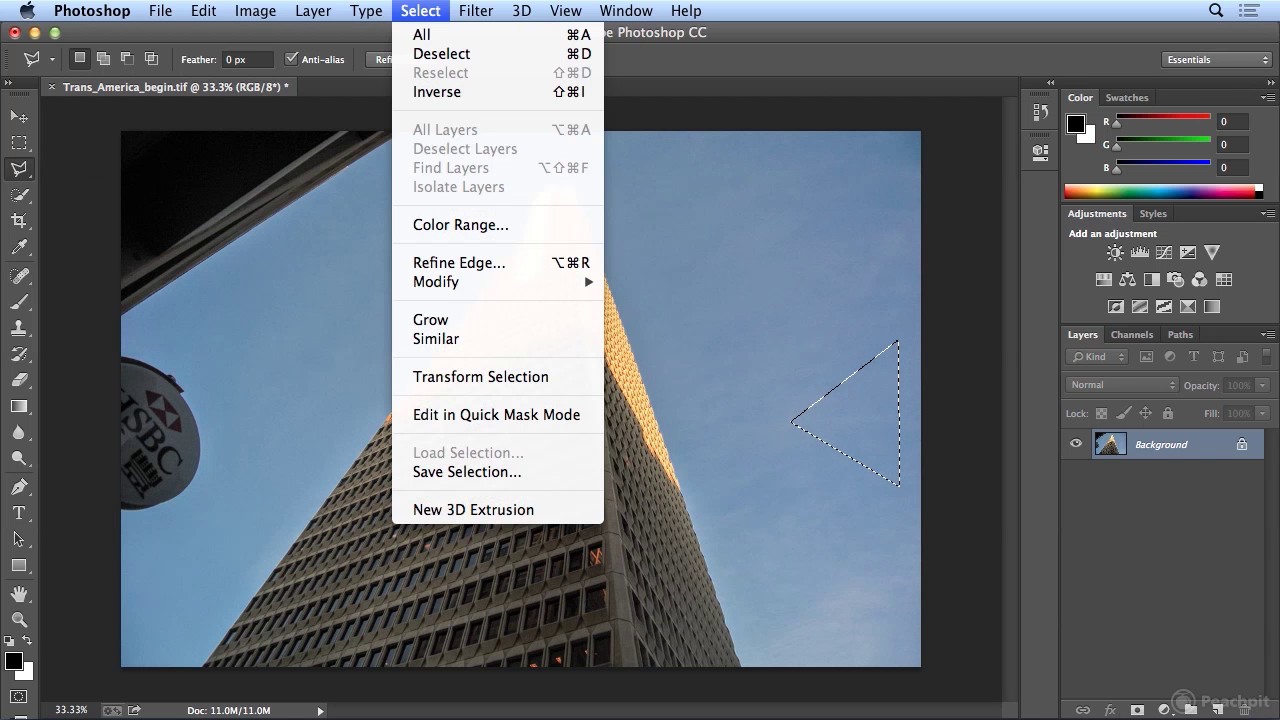
left_click(441, 54)
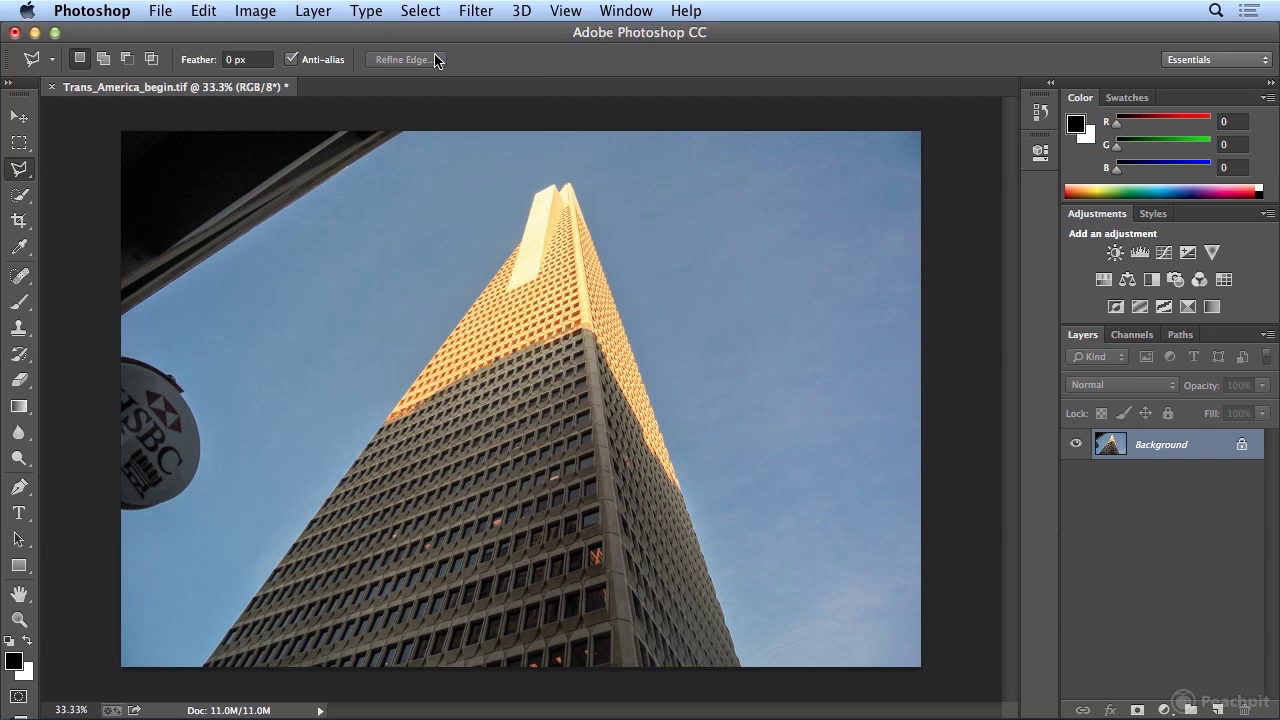
Outline the smooth bright panel at the skyscraper's peak with a closed four-cornered Polygonal Lasso selection.
left_click(566, 11)
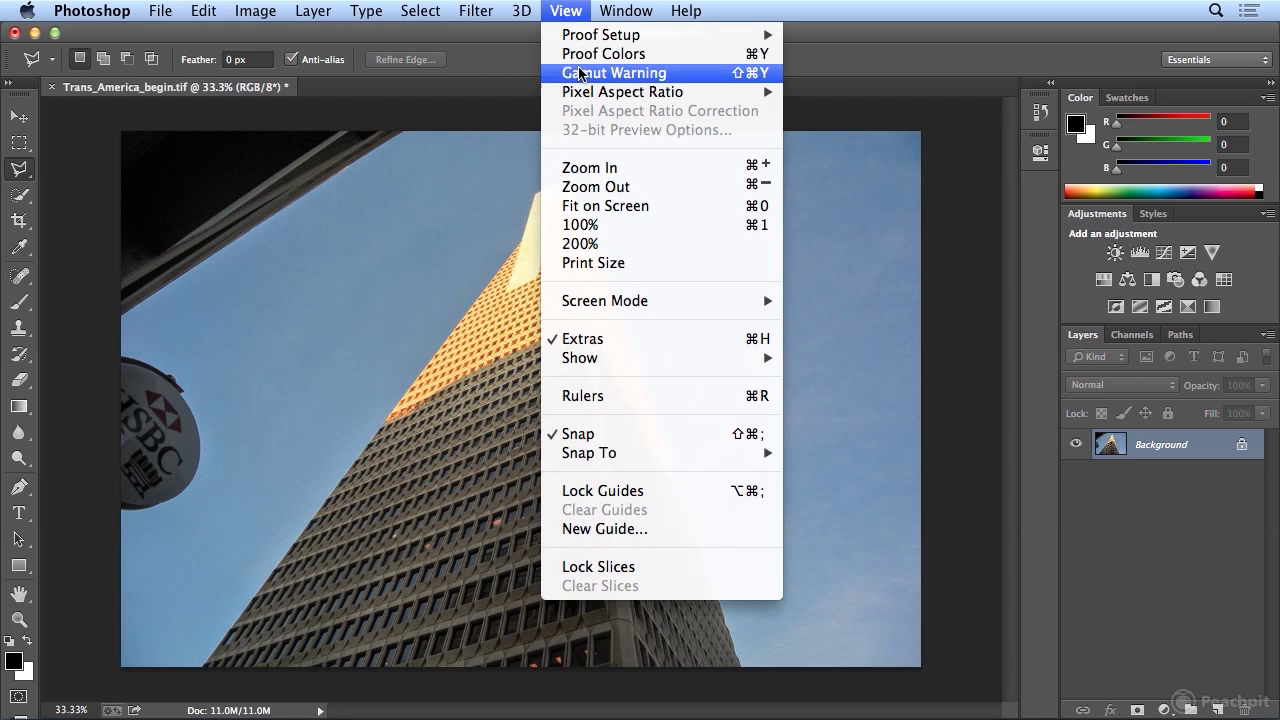
left_click(624, 171)
left_click(566, 11)
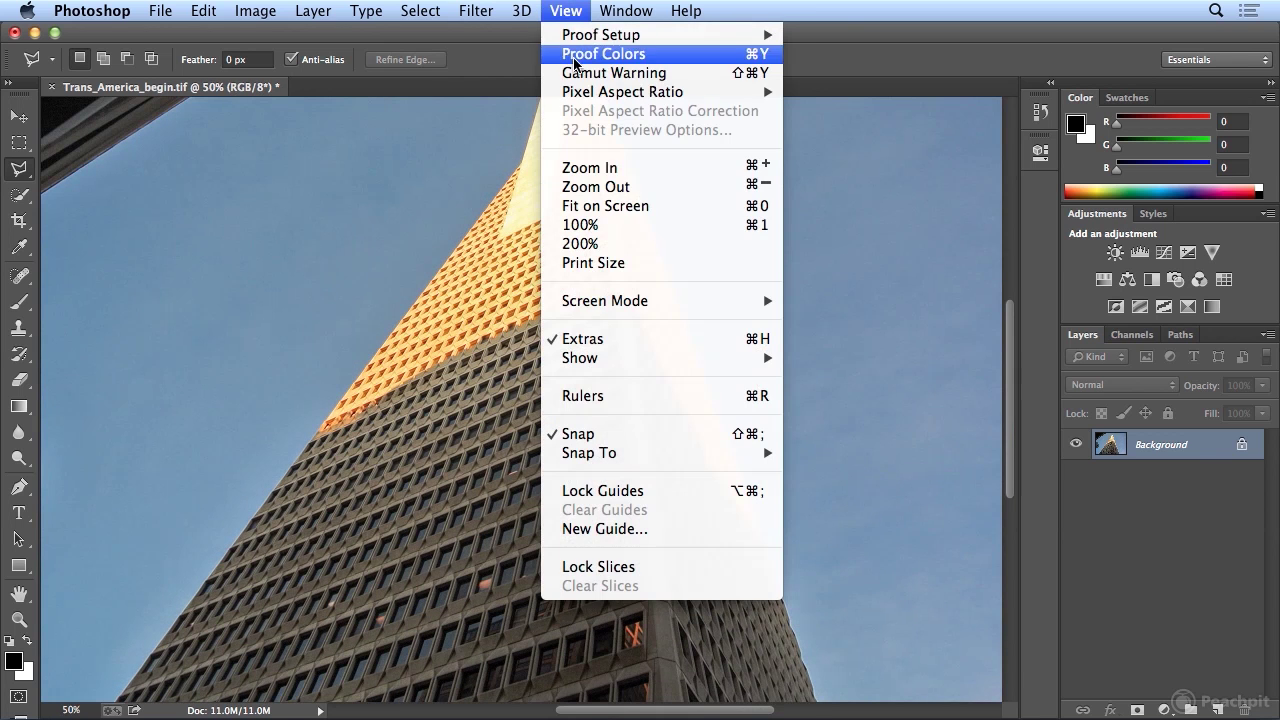
left_click(620, 171)
scroll(683, 183, "up", 8)
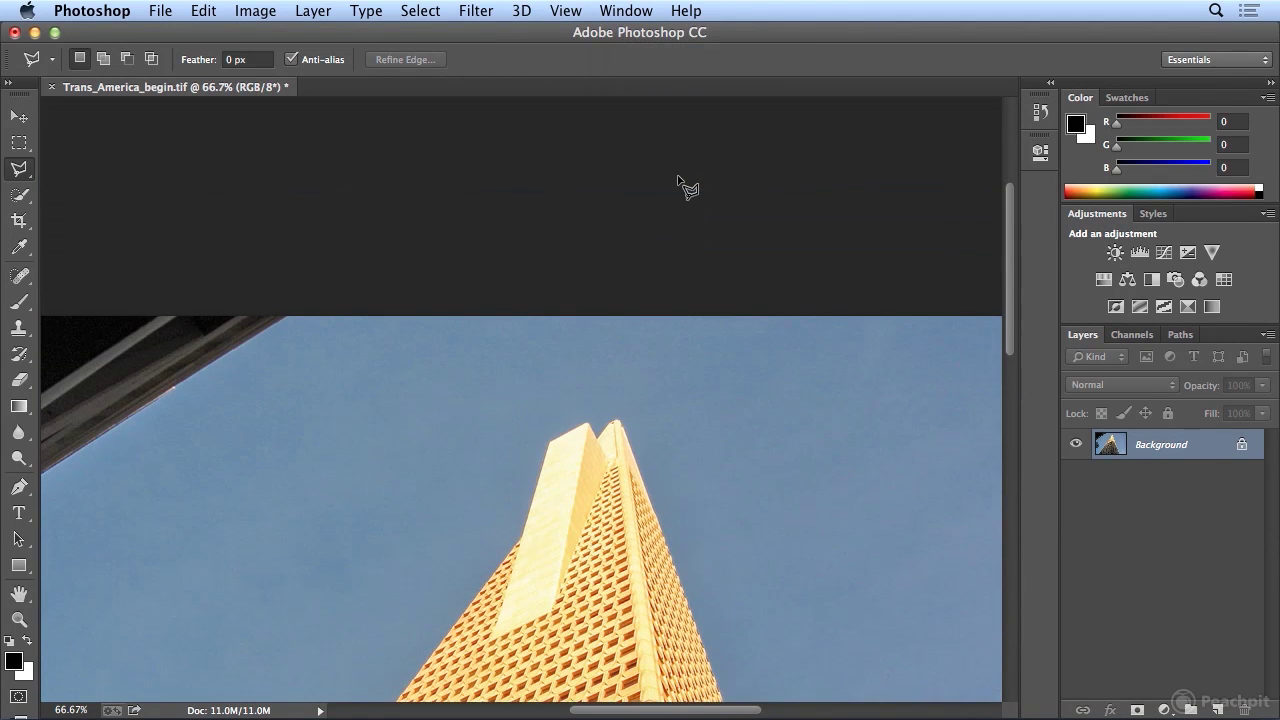
left_click(550, 443)
left_click(588, 425)
left_click(552, 614)
left_click(490, 640)
left_click(551, 447)
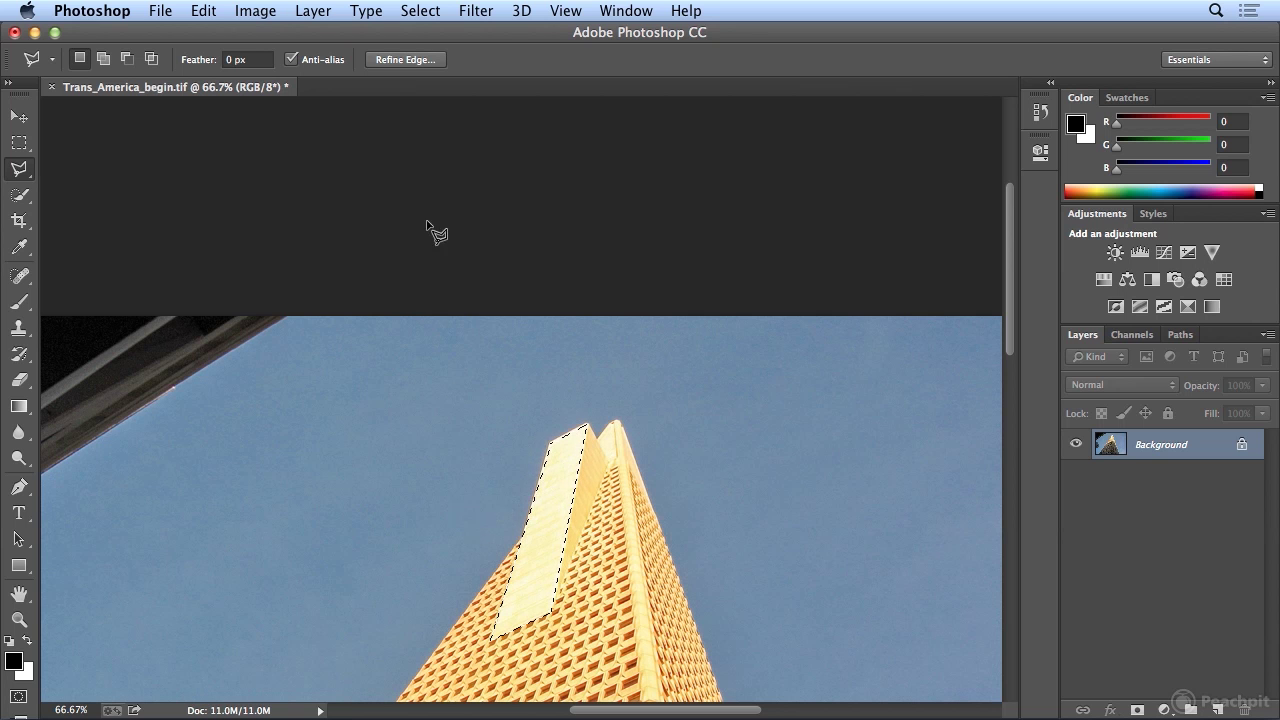
Deselect the bright panel at the tower's peak and fit the whole photo on screen.
left_click(420, 10)
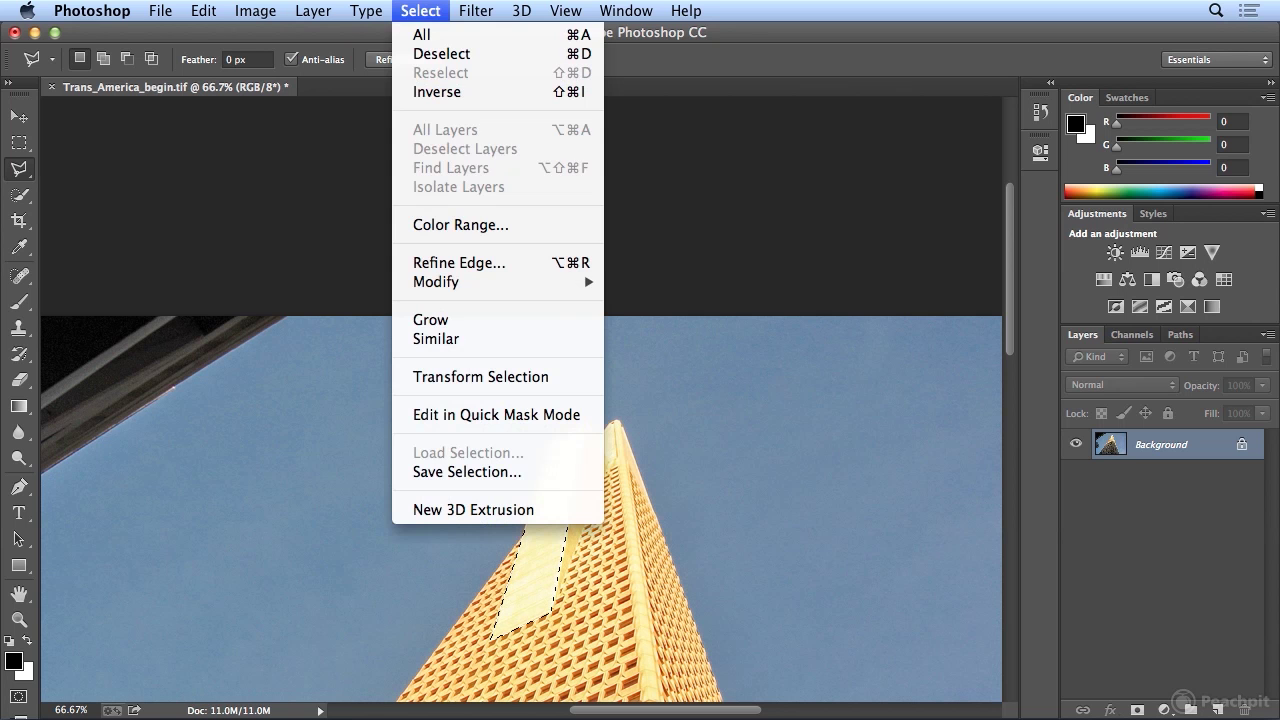
left_click(441, 53)
left_click(565, 10)
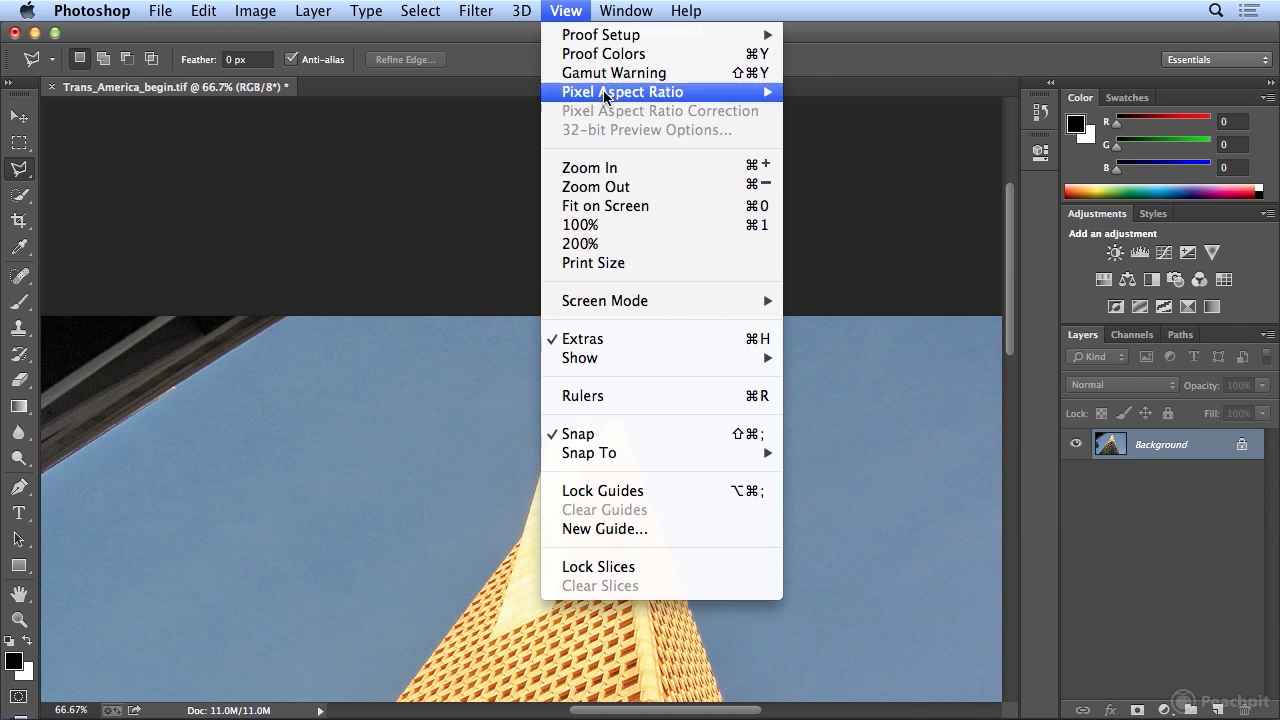
left_click(634, 206)
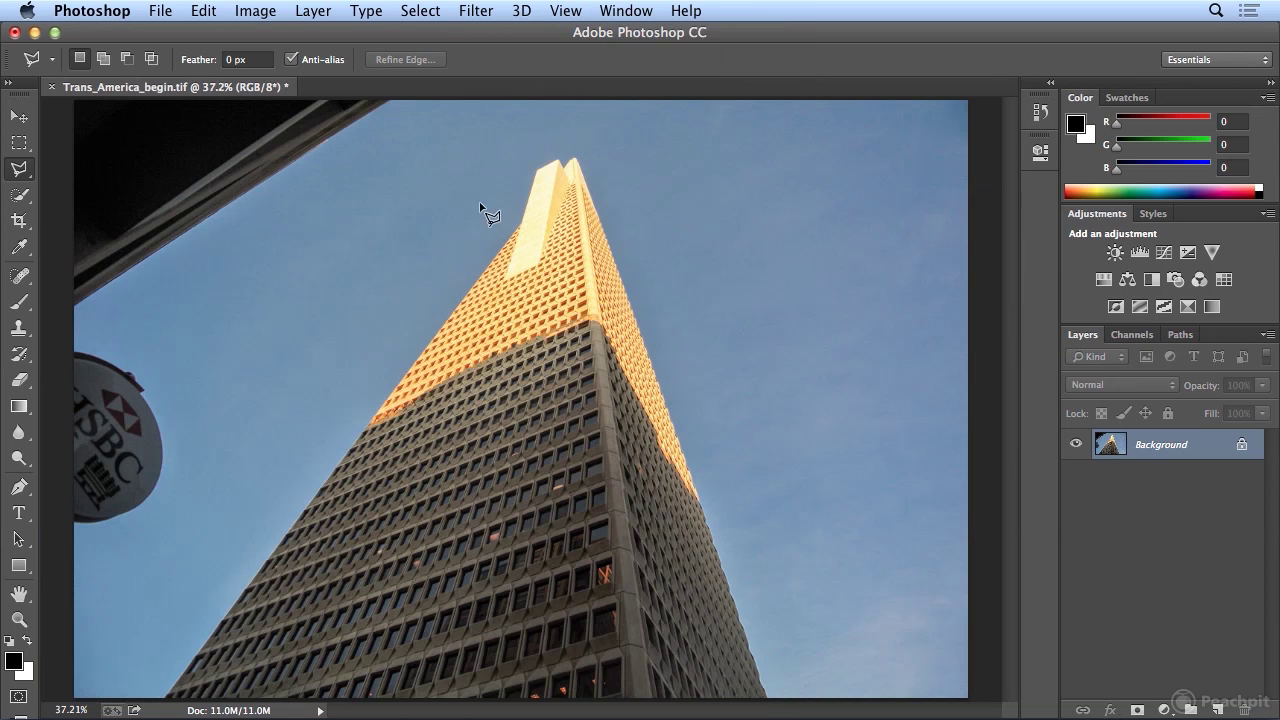
Draw a freeform Lasso selection in the sky between the dark overhang and the tower, then deselect it.
left_click(19, 169)
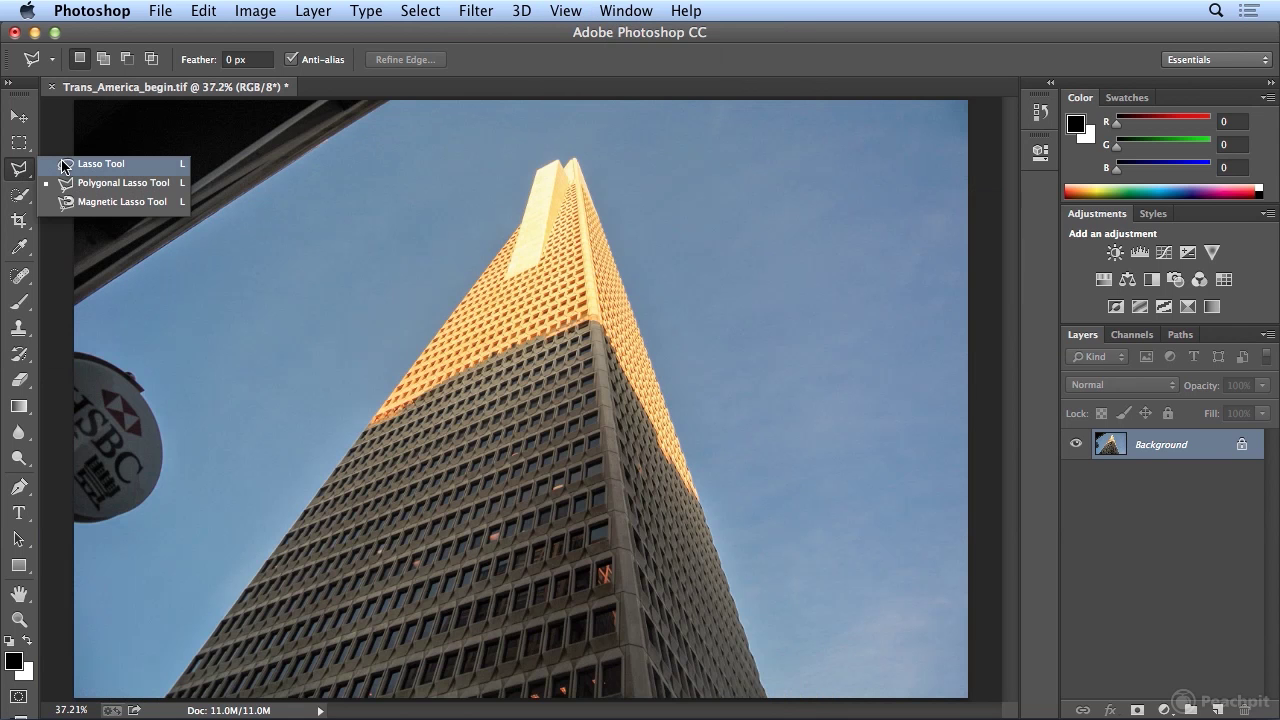
left_click(63, 165)
mouse_move(232, 270)
left_mouse_down()
mouse_move(275, 238)
mouse_move(376, 259)
mouse_move(482, 232)
mouse_move(458, 269)
mouse_move(482, 268)
mouse_move(387, 354)
mouse_move(266, 356)
mouse_move(265, 312)
mouse_move(234, 271)
left_mouse_up()
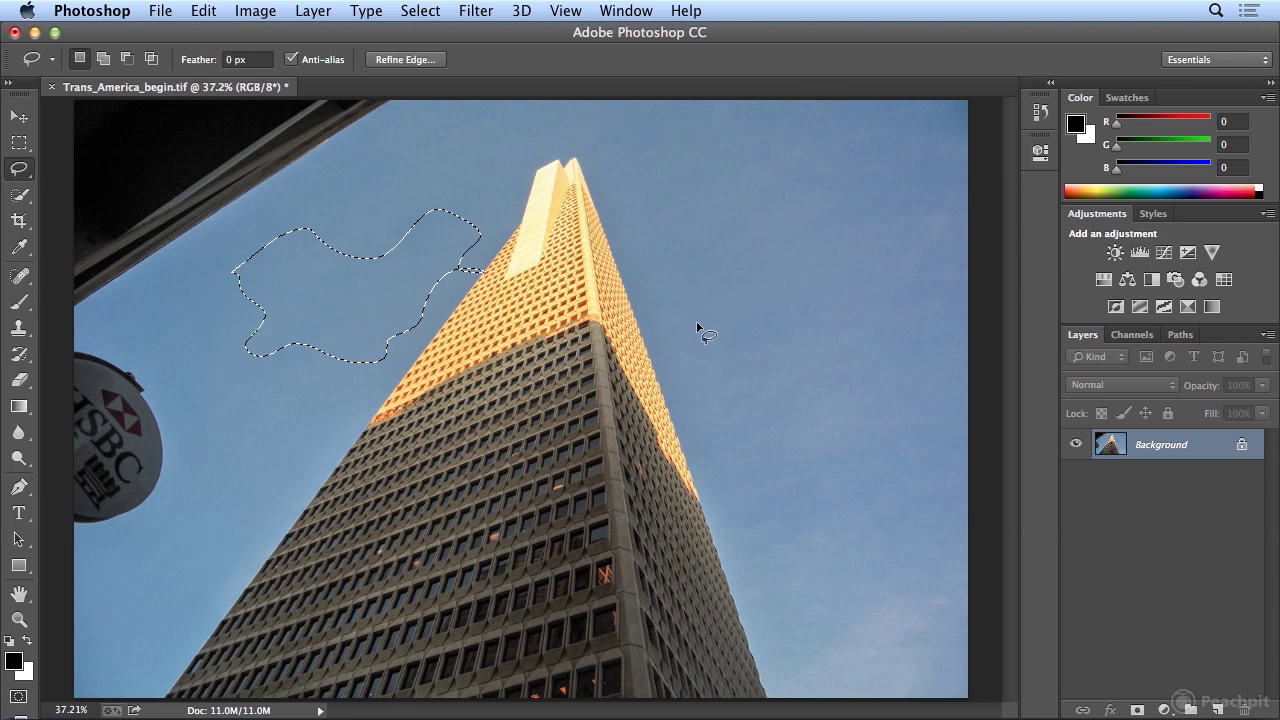
left_click(420, 10)
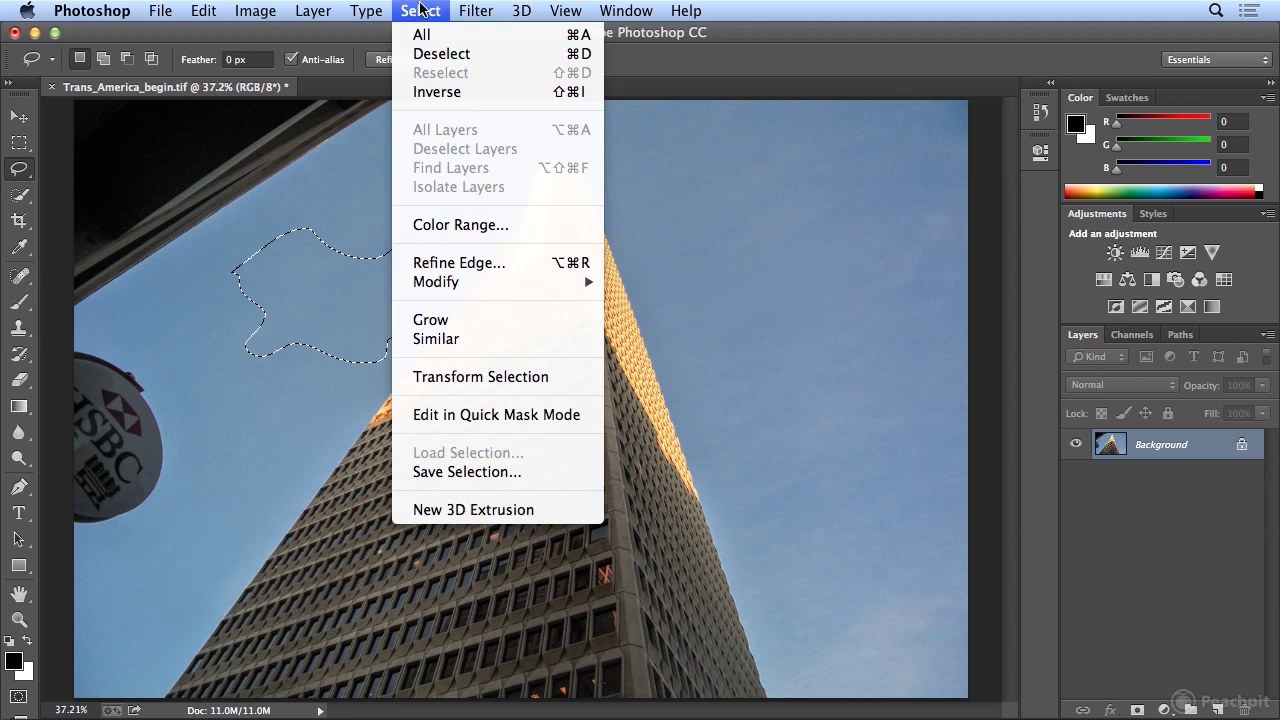
left_click(432, 54)
Draw an irregular freehand Lasso selection in the upper sky on the tower's right side, then clear it.
mouse_move(740, 198)
left_mouse_down()
mouse_move(806, 171)
mouse_move(886, 220)
mouse_move(830, 306)
left_mouse_up()
mouse_move(789, 267)
left_mouse_down()
mouse_move(784, 225)
mouse_move(741, 203)
left_mouse_up()
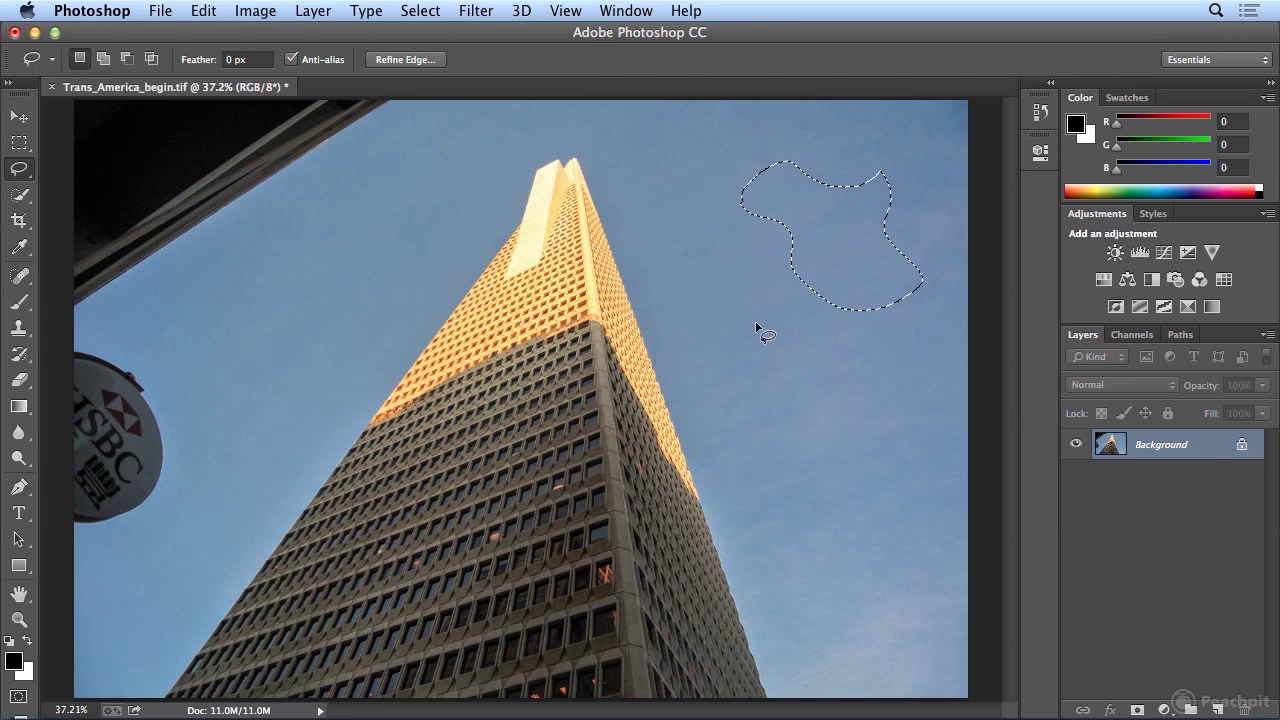
left_click(757, 328)
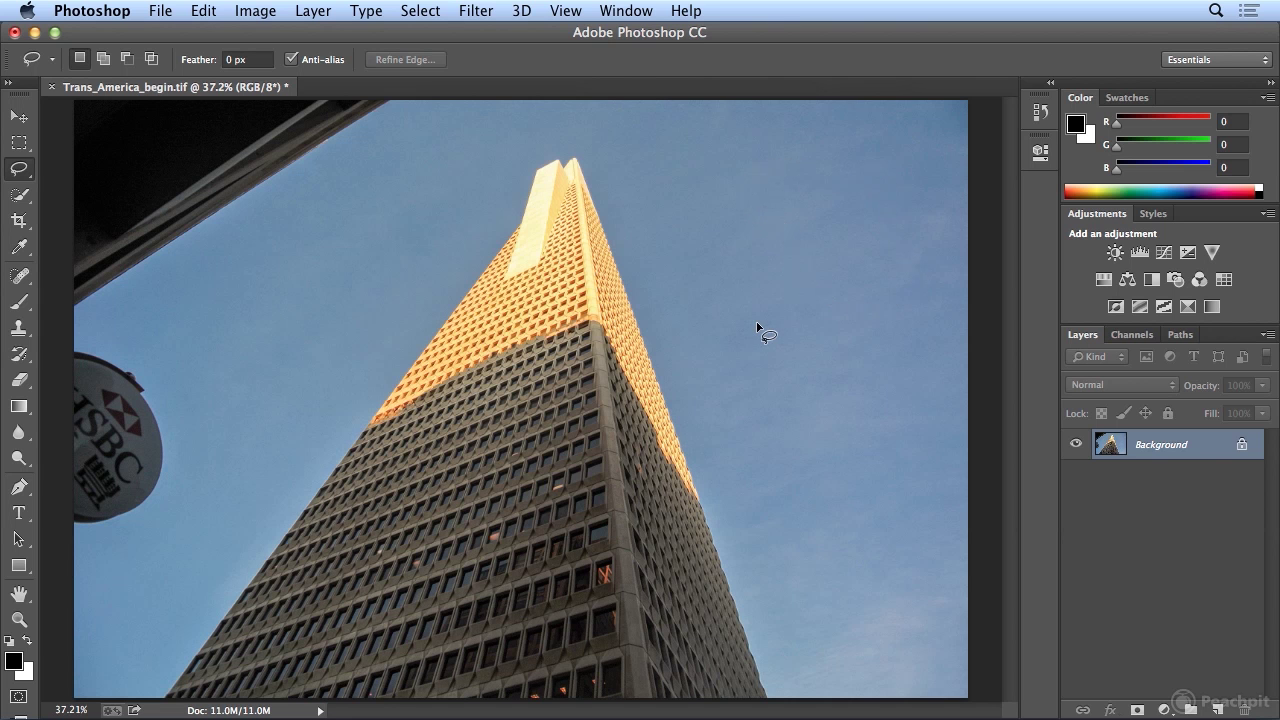